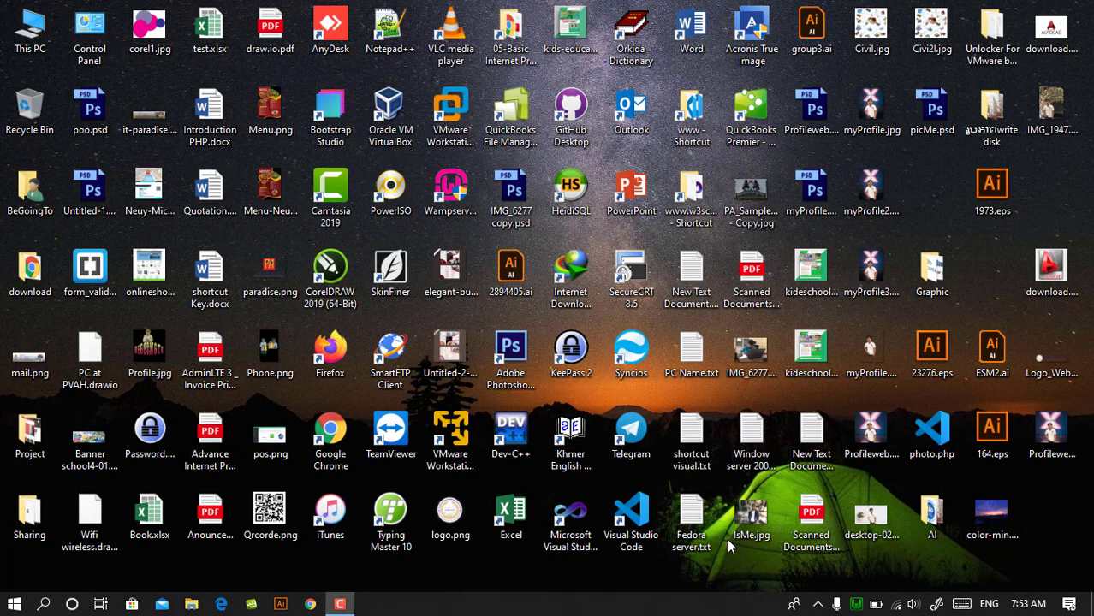
right_click(904, 185)
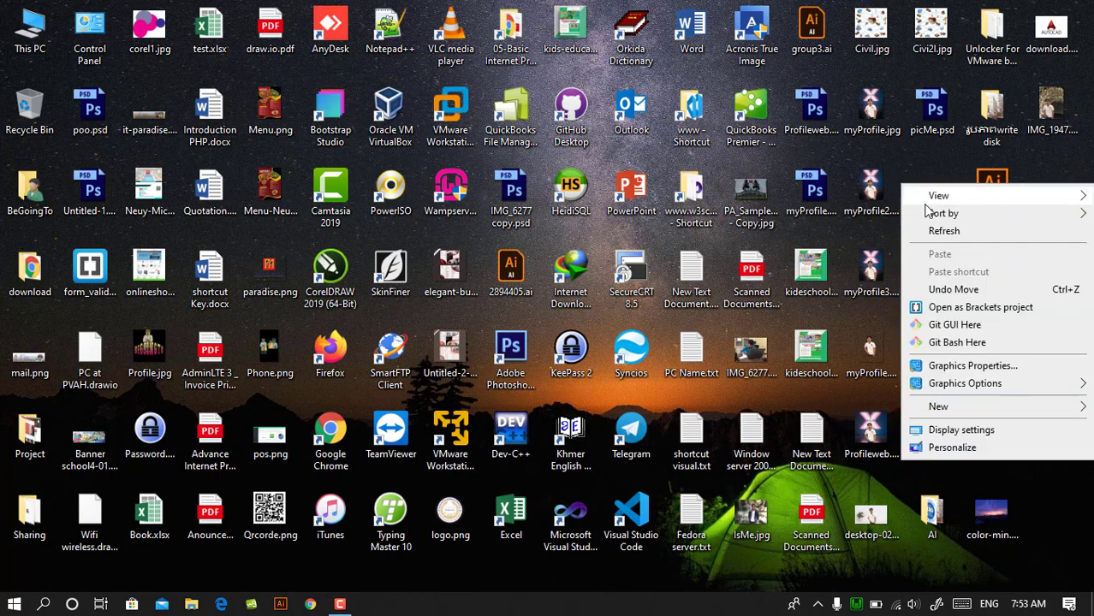
left_click(925, 214)
left_click(934, 228)
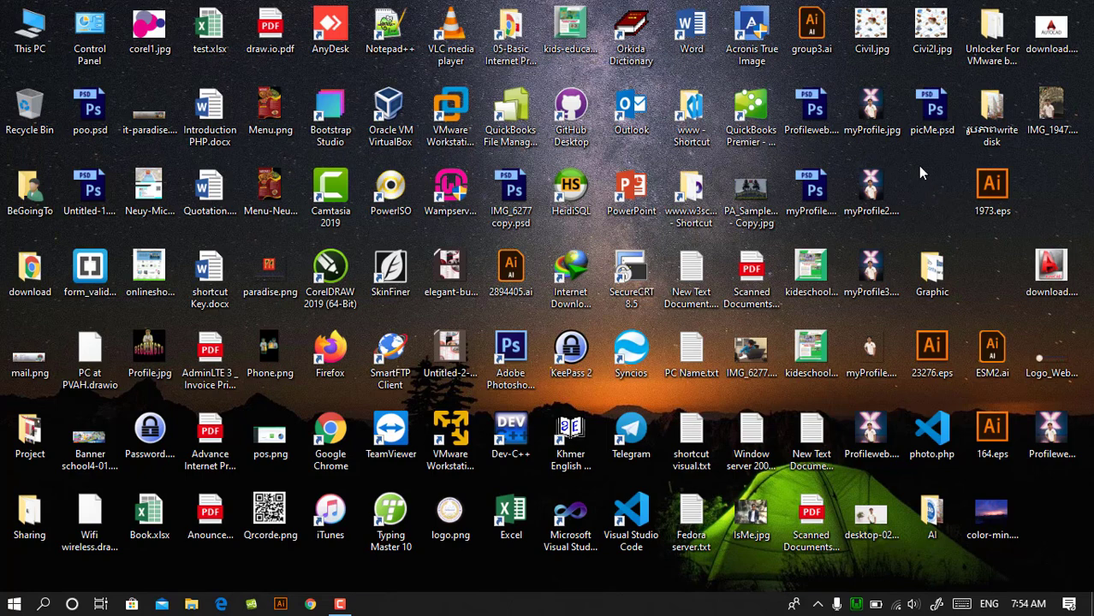
- Open Google Chrome and search the web for "joomla"
mouse_move(896, 183)
left_click(309, 606)
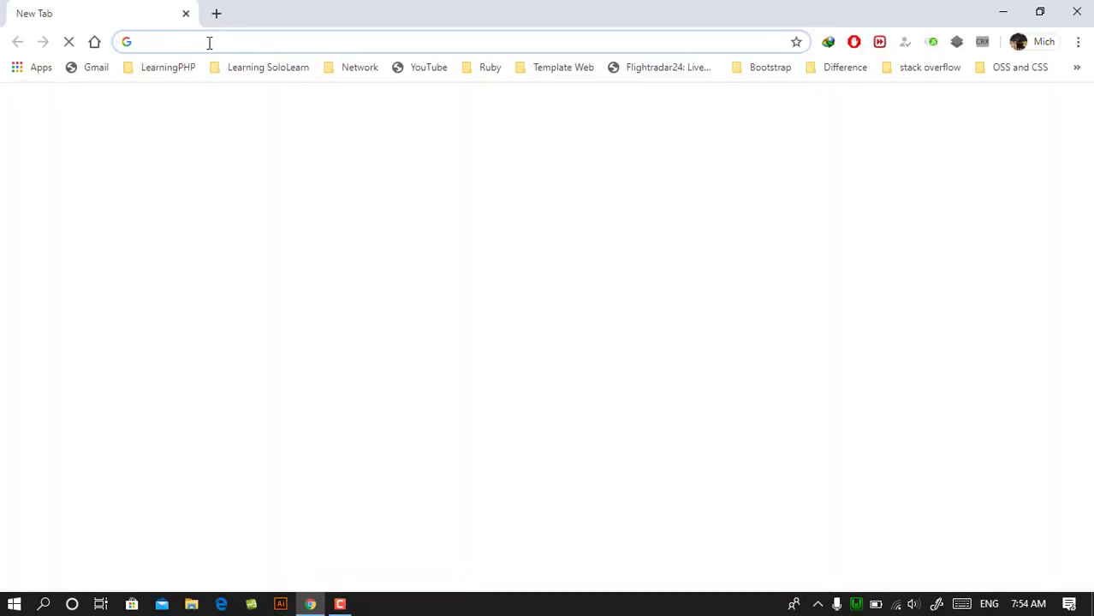
type("joo")
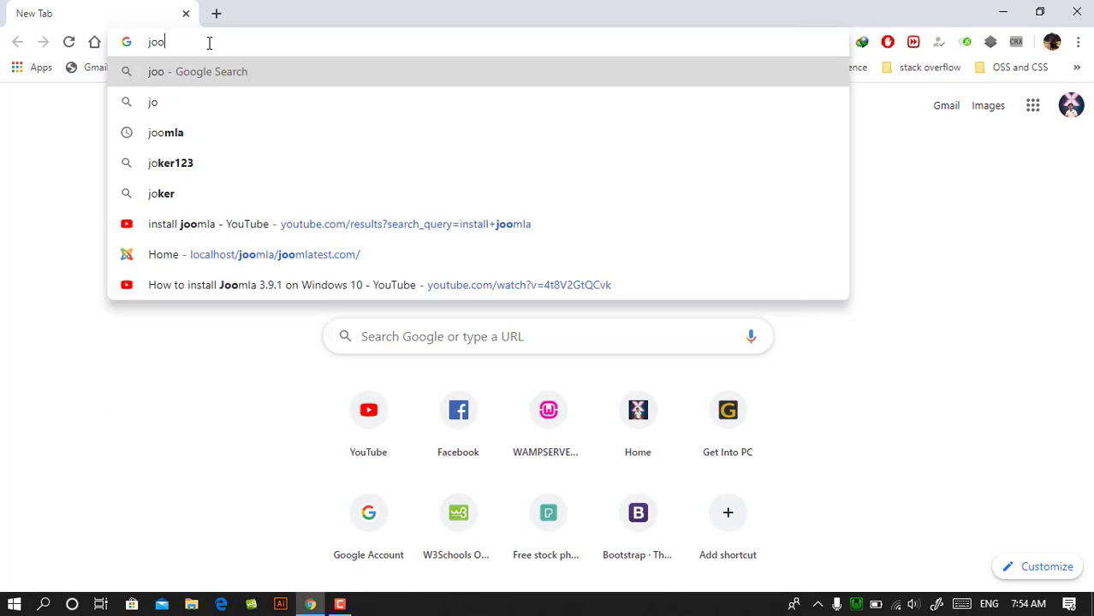
type("ml")
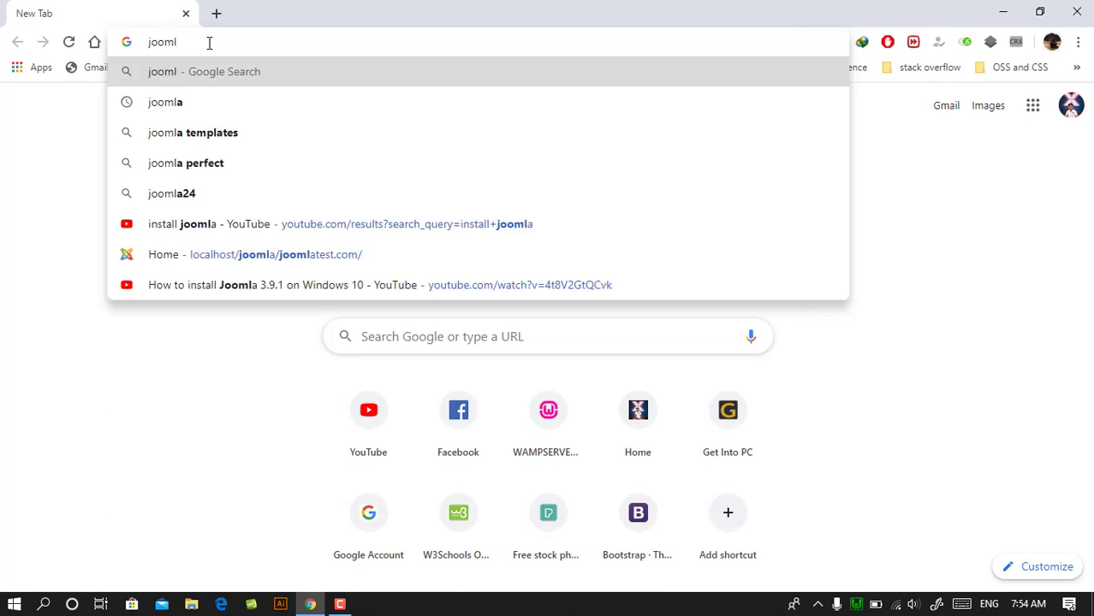
type("a")
key("Return")
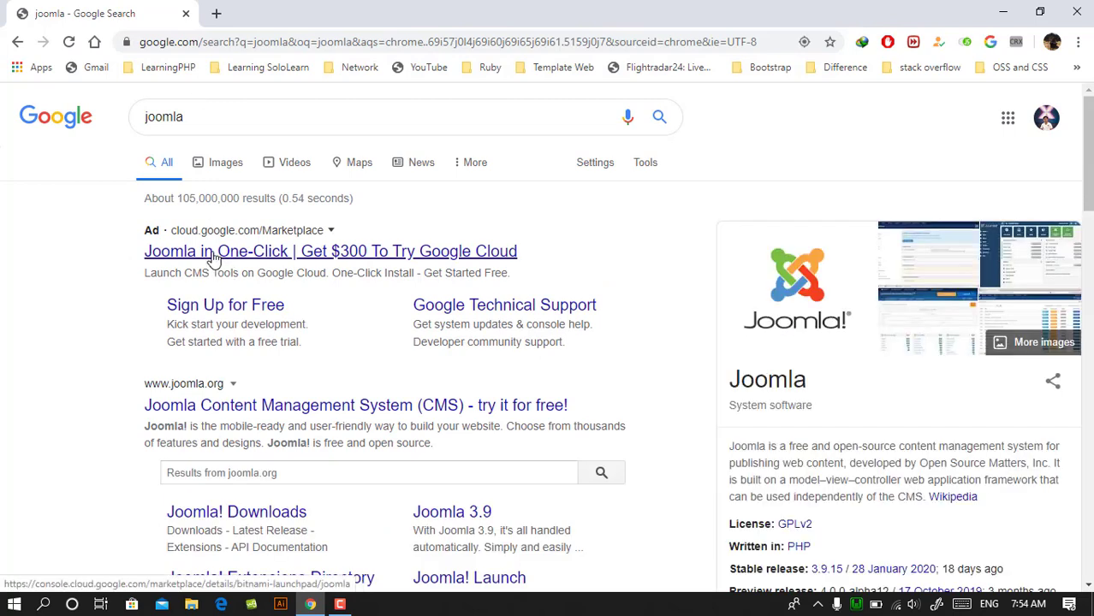
- Open the official joomla.org site from the search results and go to its Joomla! downloads page
left_click(238, 413)
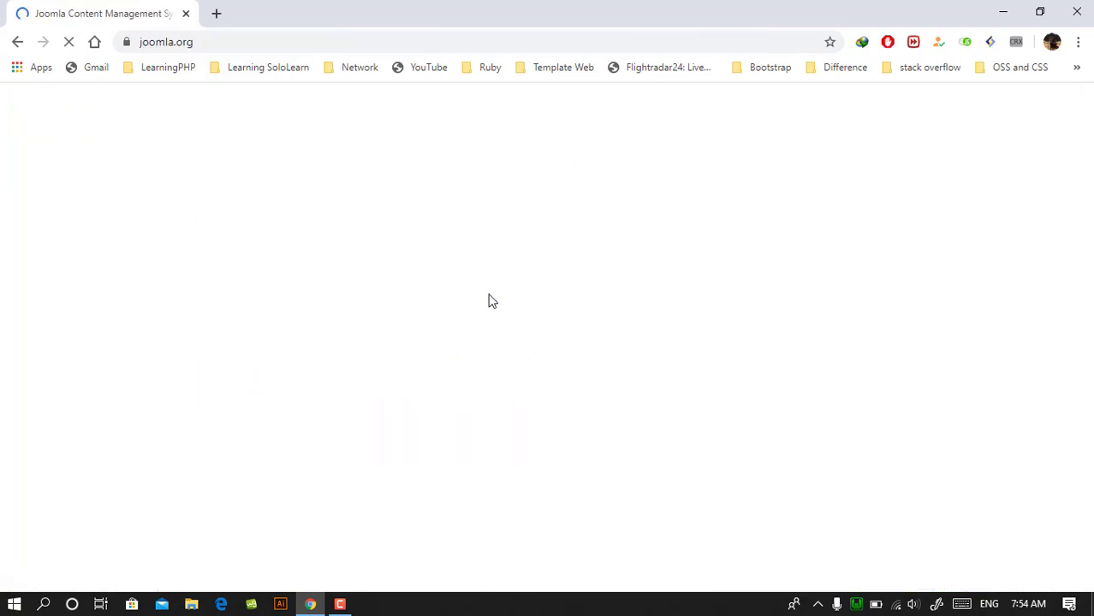
scroll(311, 227, "down", 4)
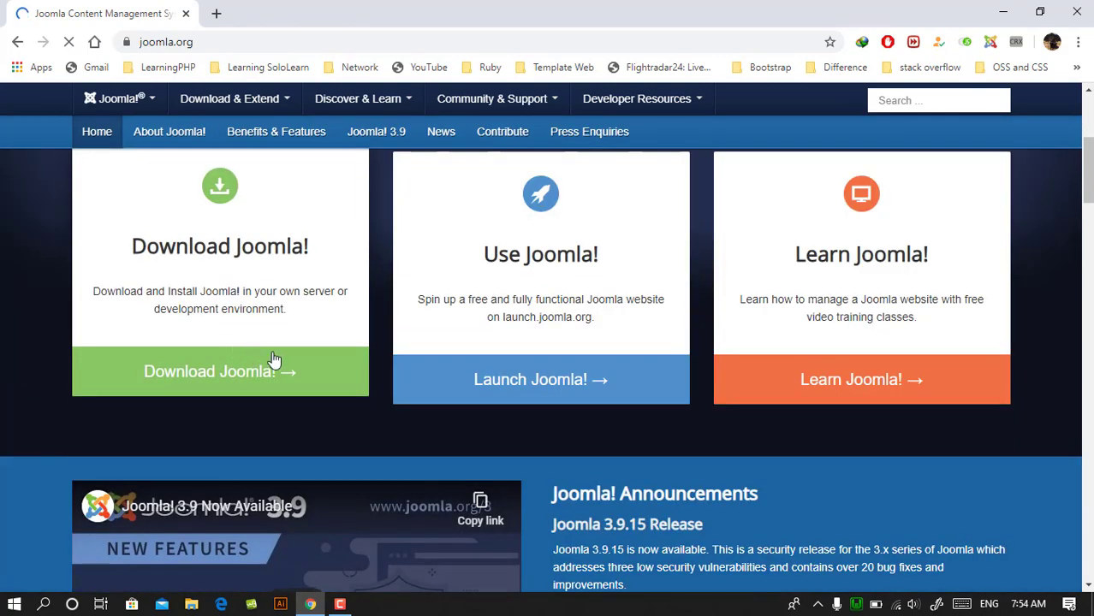
left_click(308, 374)
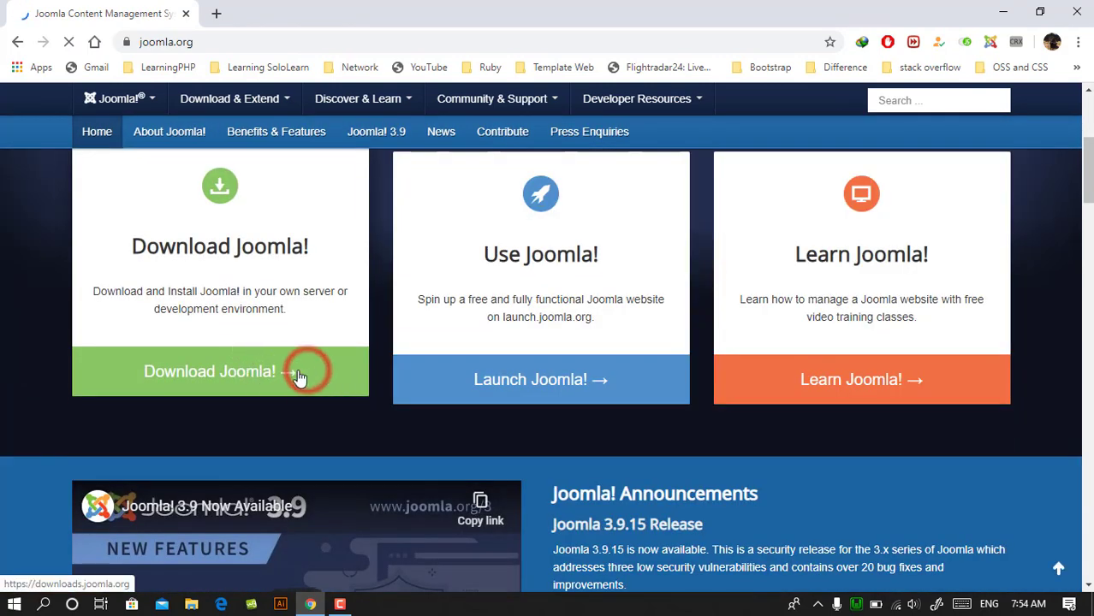
left_click(283, 373)
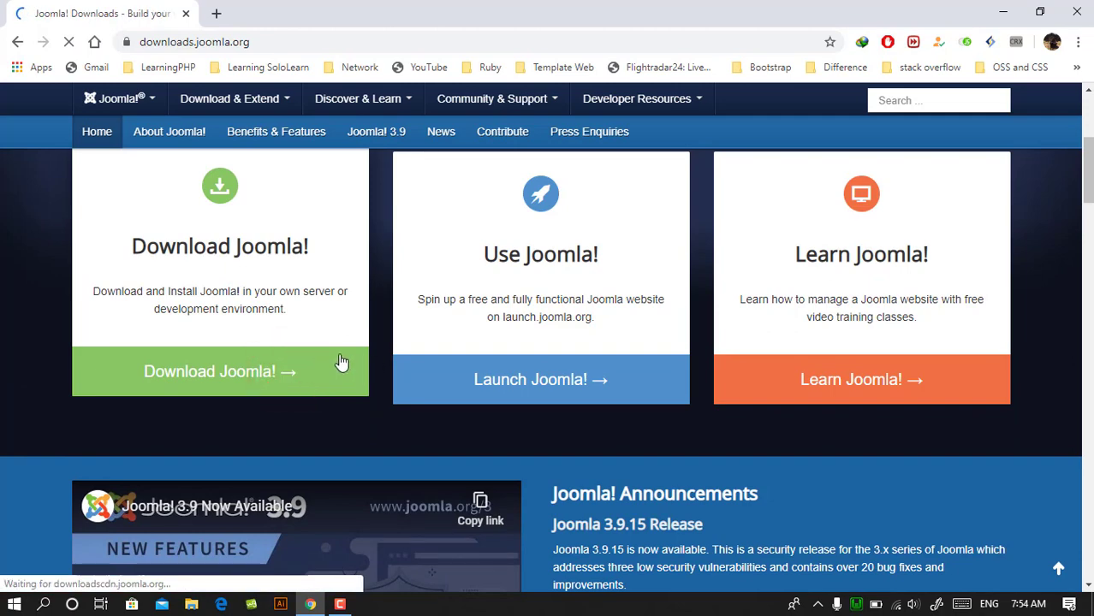
- Request the Joomla! 3.9.15 English (UK) full package ZIP and cancel the download
scroll(379, 318, "down", 2)
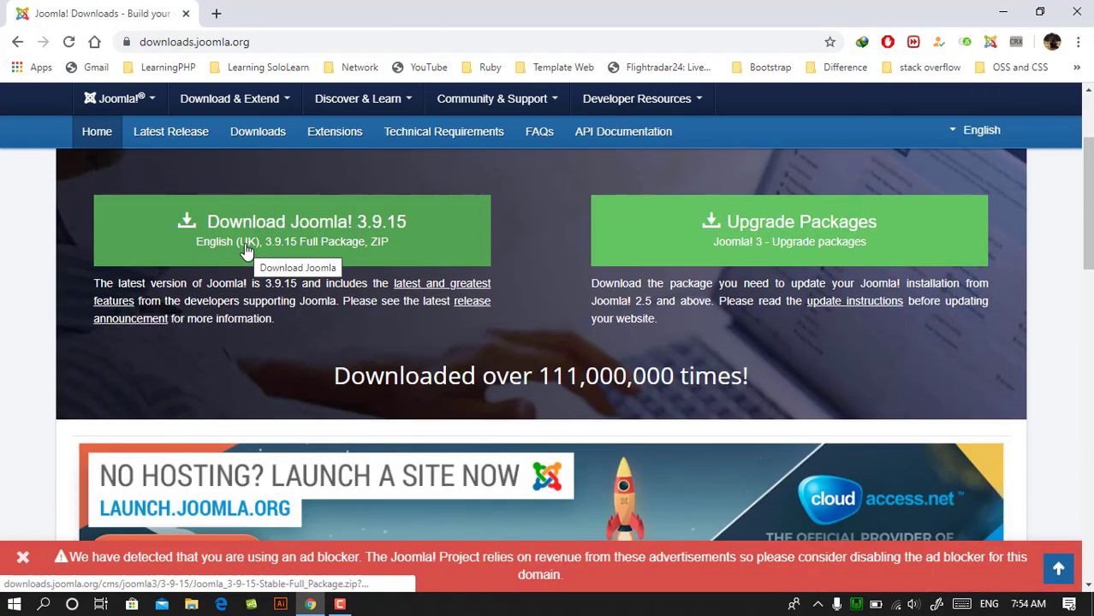
left_click(216, 247)
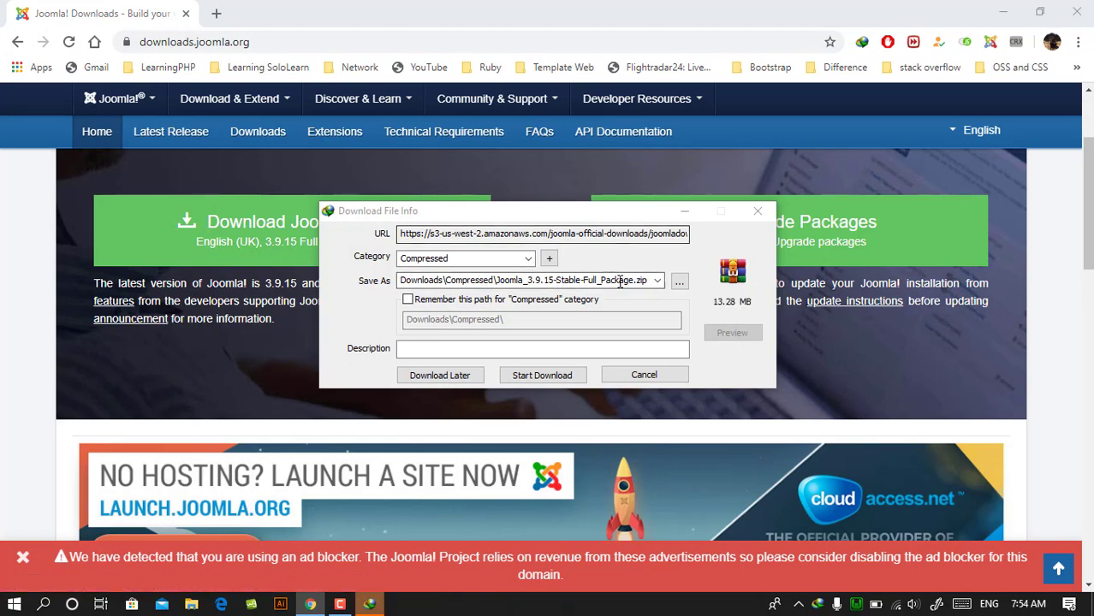
left_click(650, 377)
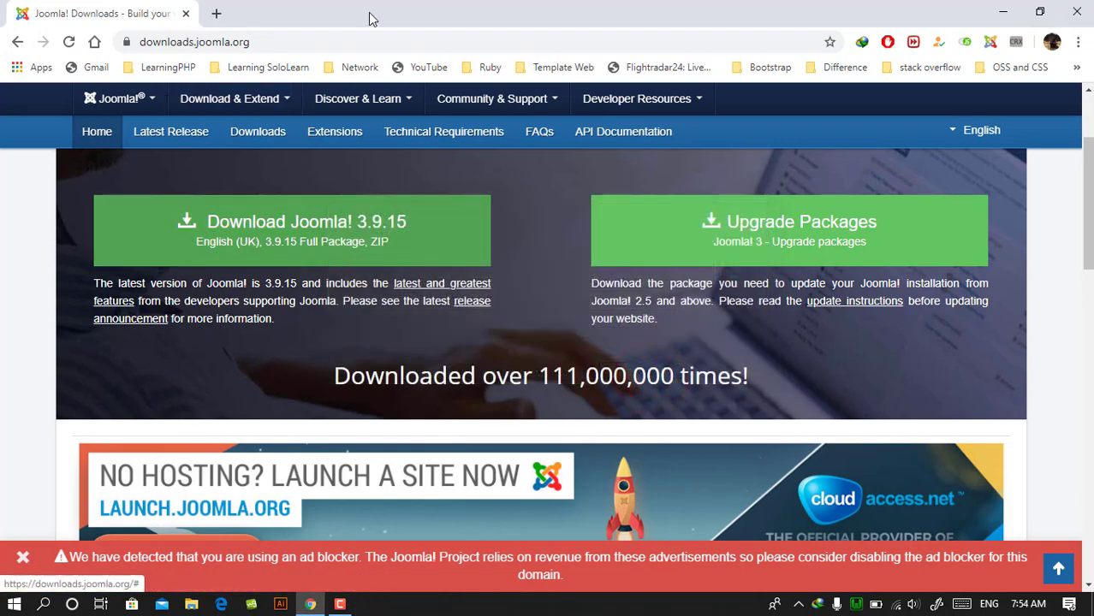
- Open WampServer's www directory, go into the cms folder and fit the Name column to the file names
left_click(854, 605)
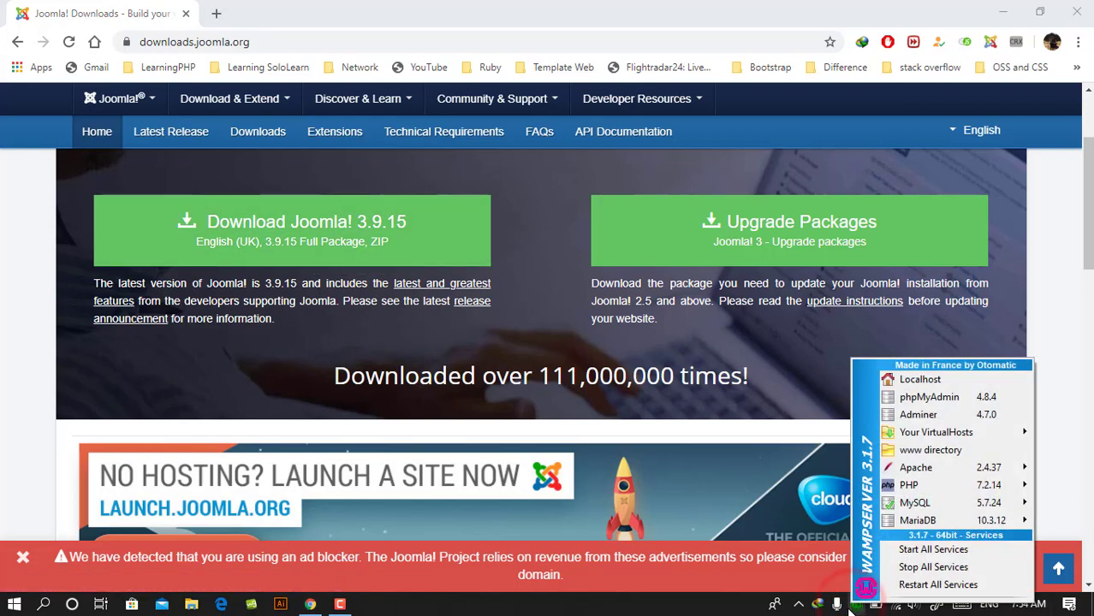
left_click(916, 453)
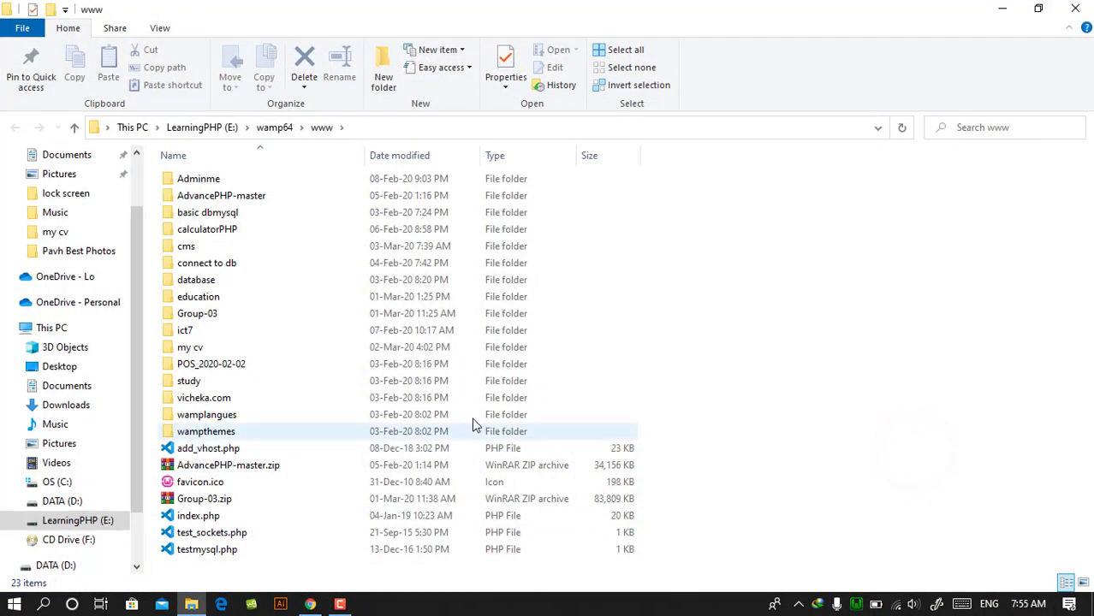
double_click(184, 248)
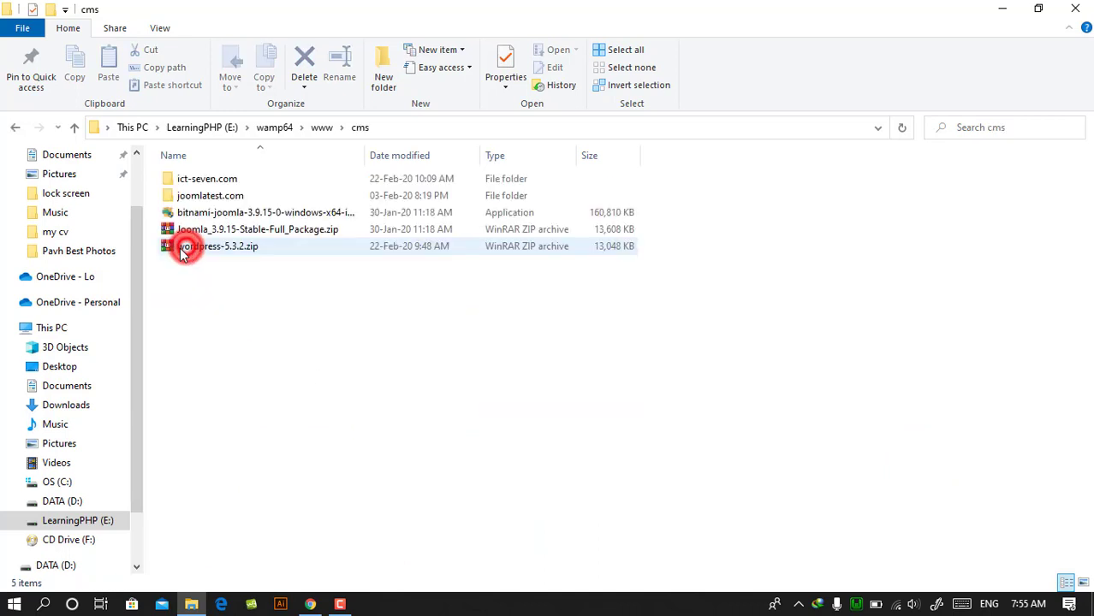
double_click(366, 155)
- Examine the Joomla_3.9.15-Stable-Full_Package.zip archive and the contents of the joomlatest.com folder, returning to the cms folder
left_click(216, 195)
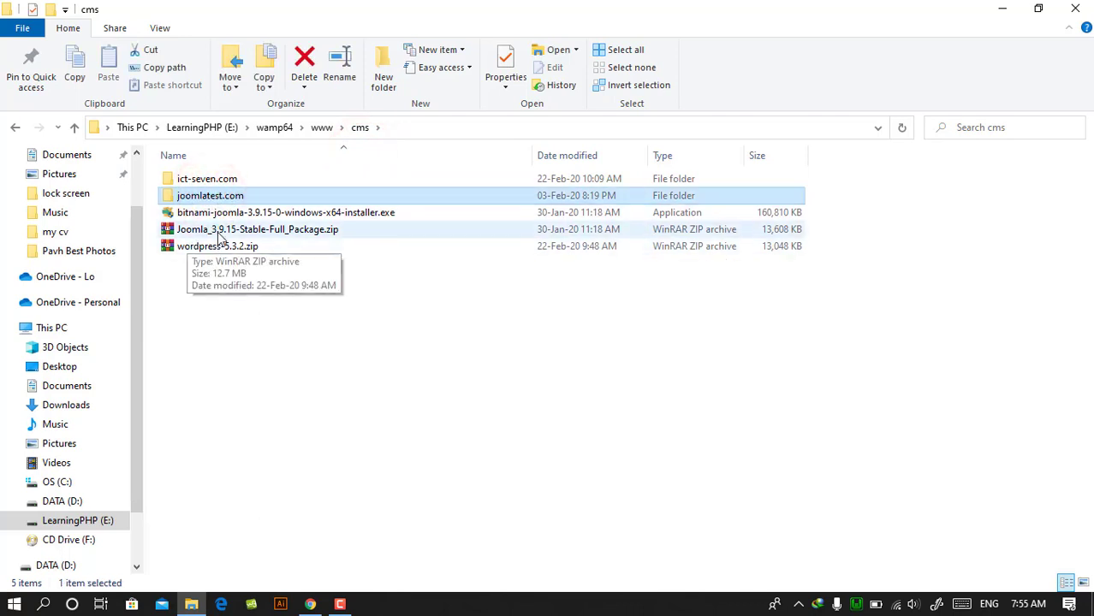
left_click(218, 229)
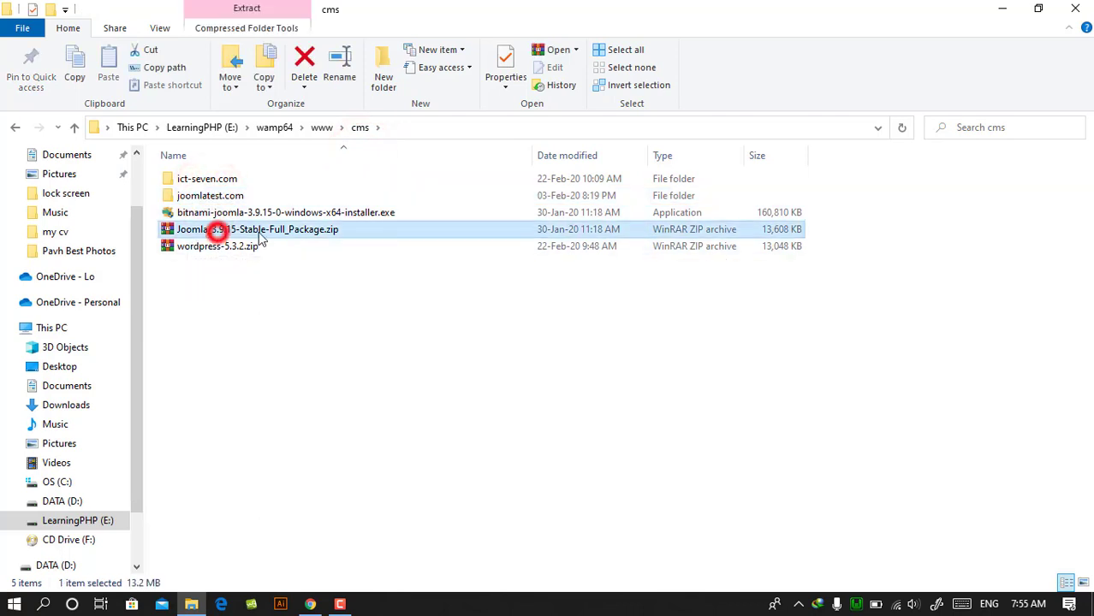
double_click(188, 198)
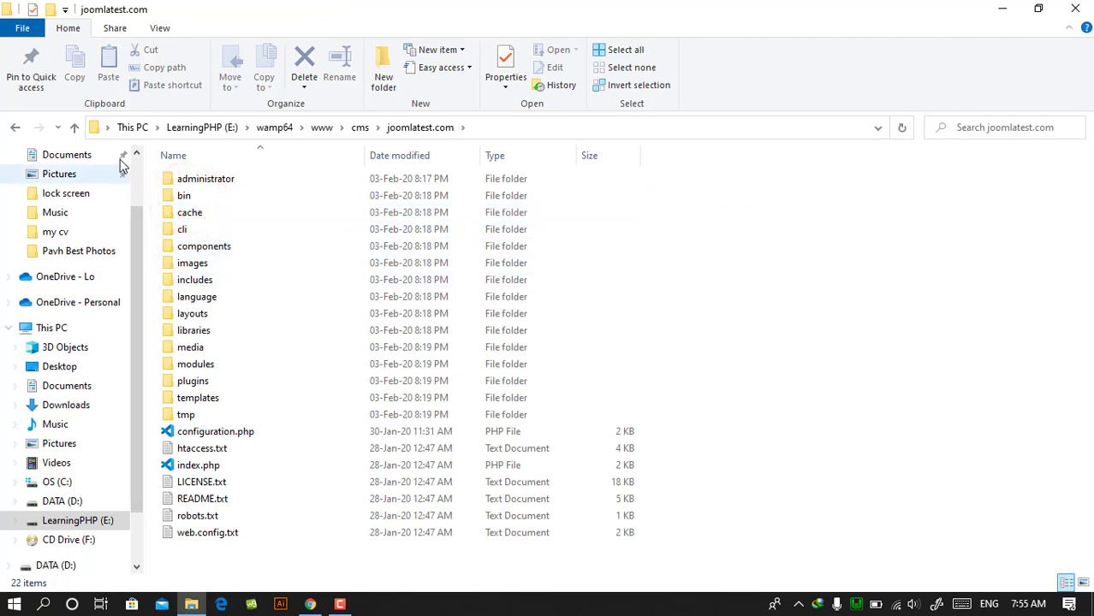
left_click(74, 130)
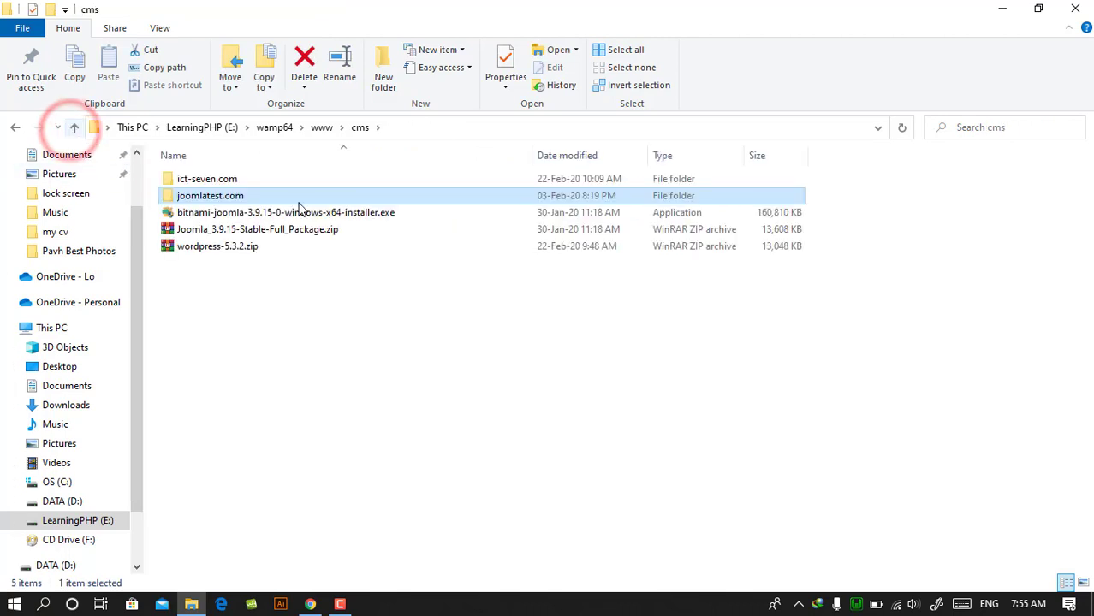
- Open phpMyAdmin from WampServer and log in to the MySQL server with the username root
left_click(856, 605)
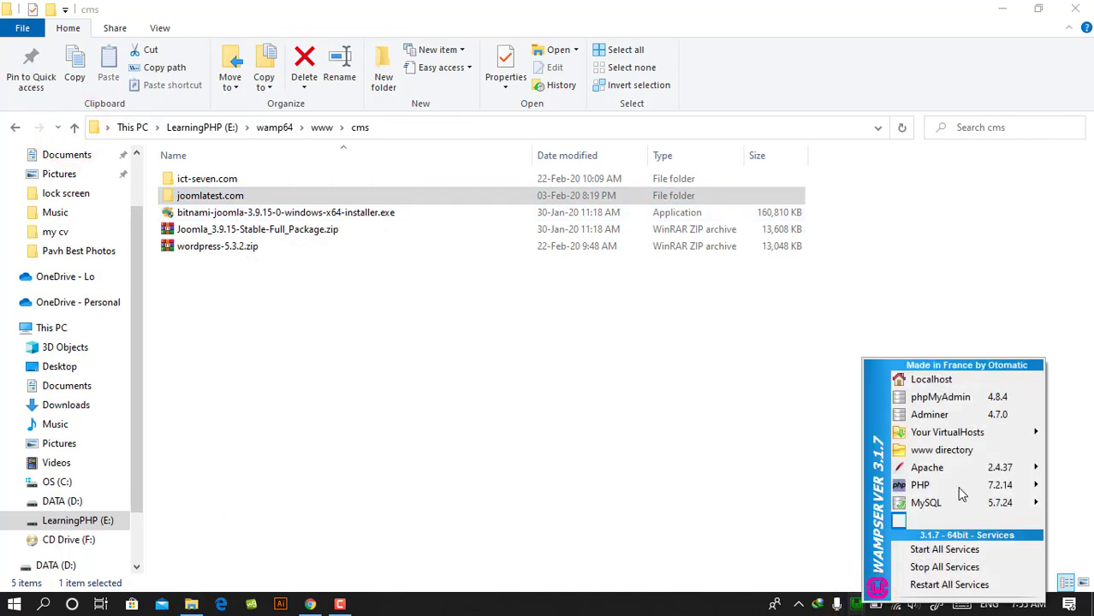
left_click(958, 399)
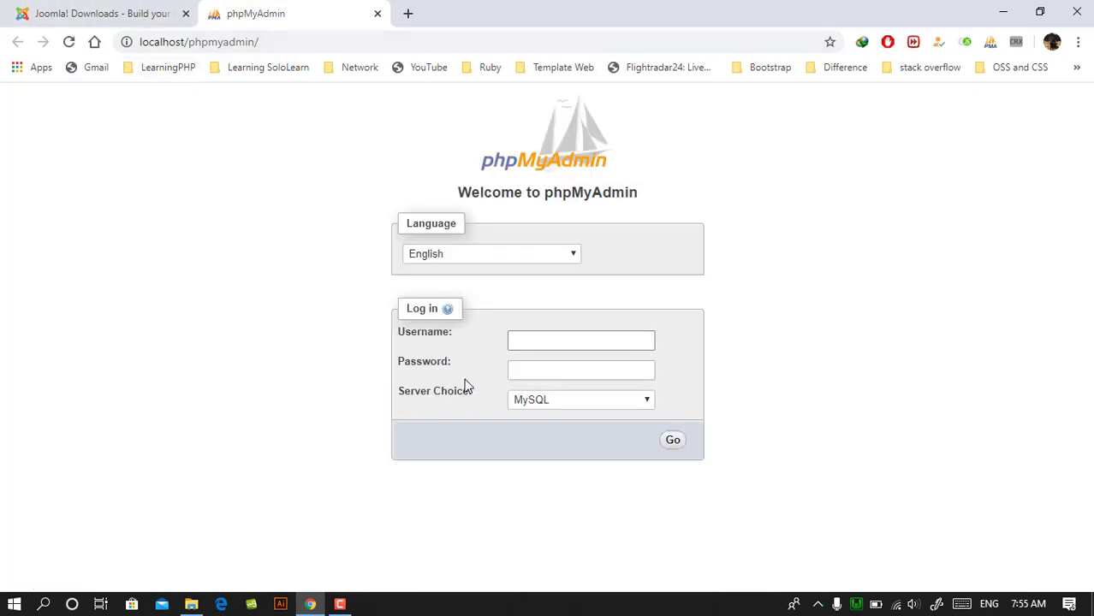
type("root")
left_click(674, 440)
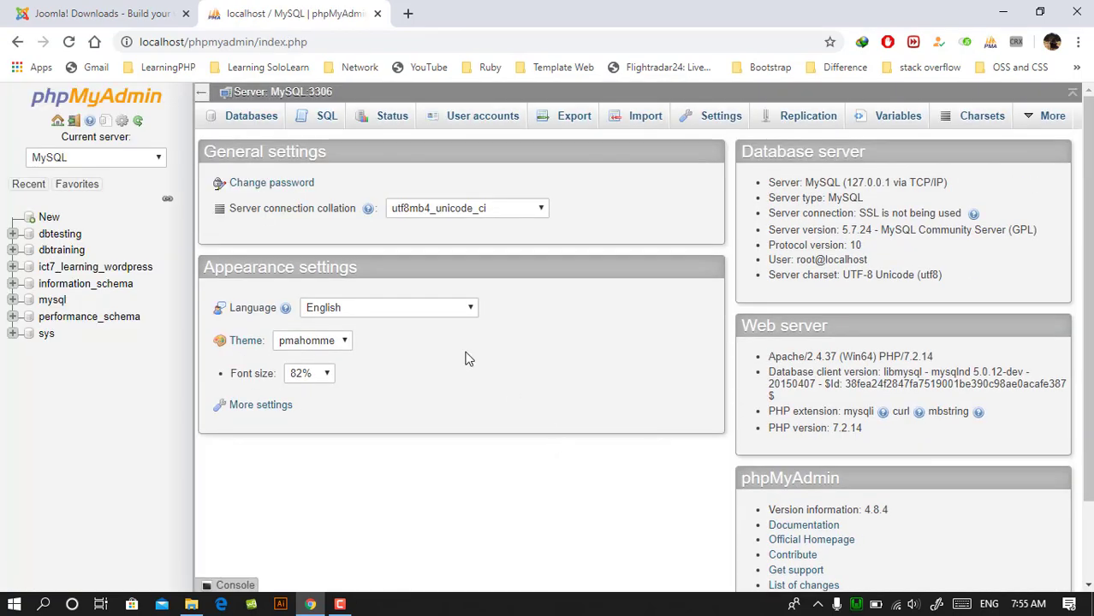
- Start a new database and name it ict7_learning_joomla, adapting the suggested name ict7_learning_wordpress
left_click(41, 217)
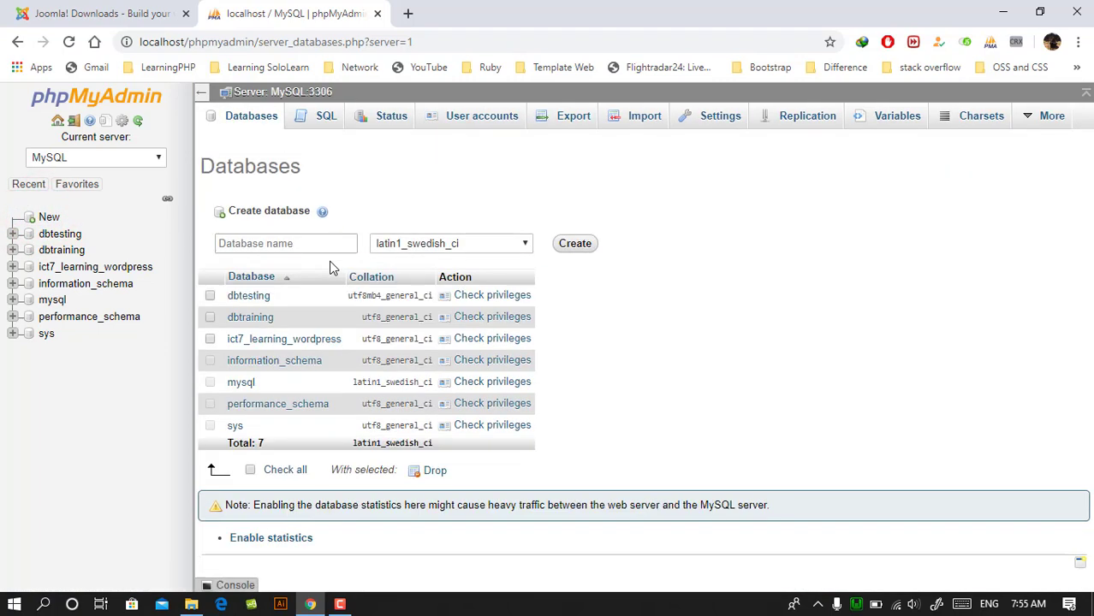
left_click(316, 243)
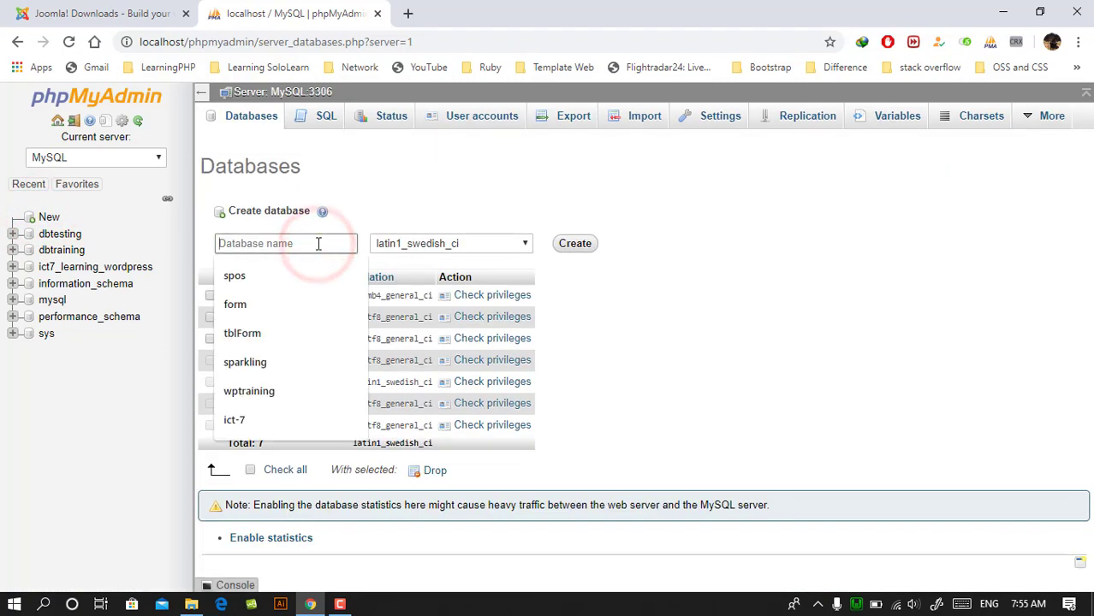
type("ict")
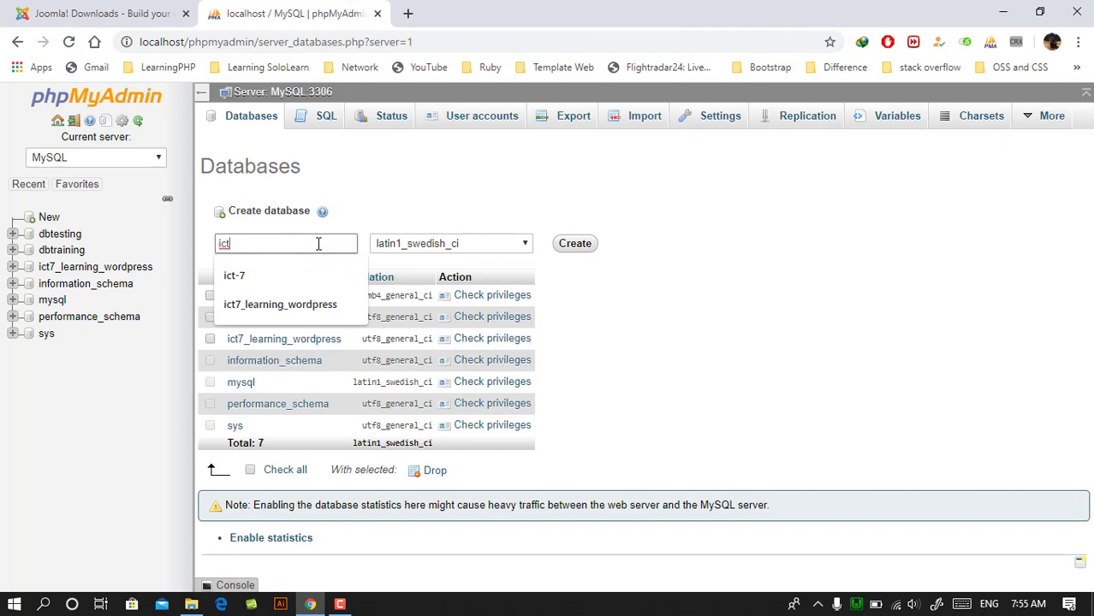
key("Down")
key("Down")
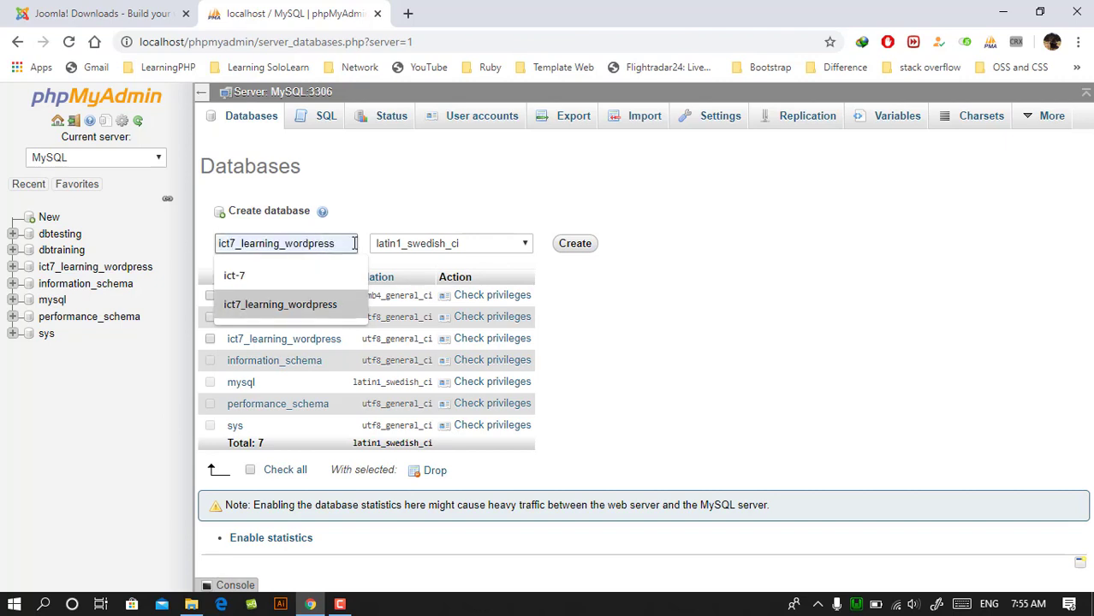
left_click(316, 304)
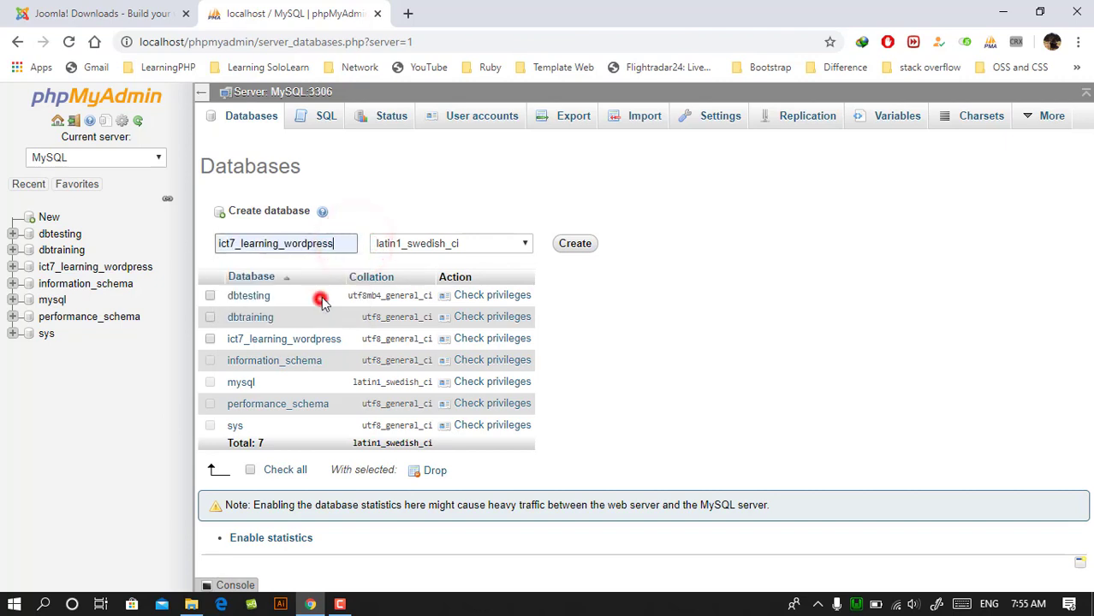
left_click(336, 243)
key("BackSpace")
key("BackSpace")
key("BackSpace")
key("BackSpace")
key("BackSpace")
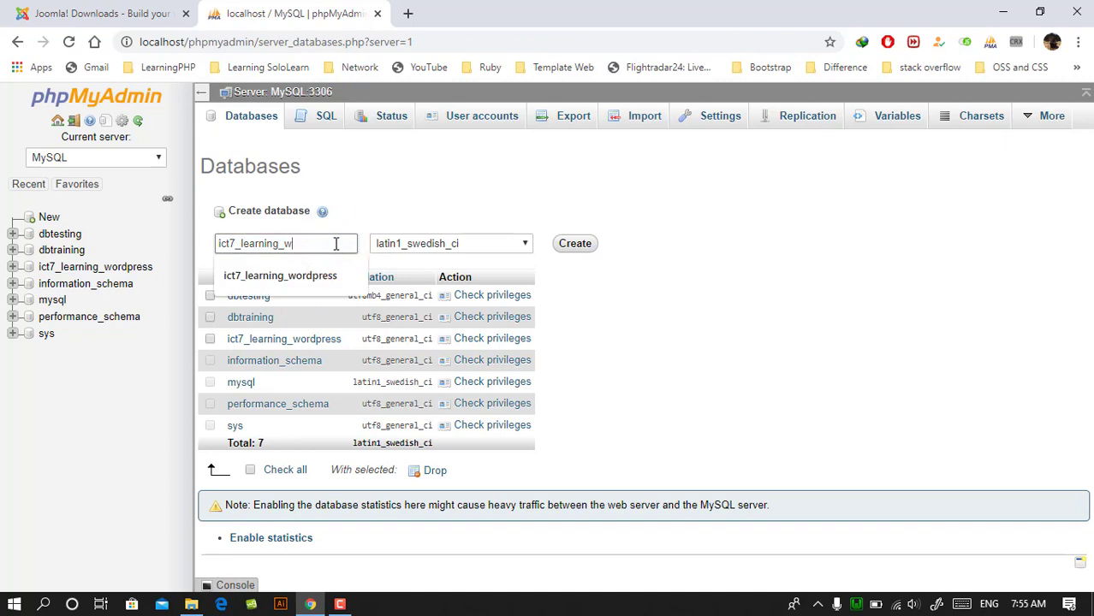
type("joomla")
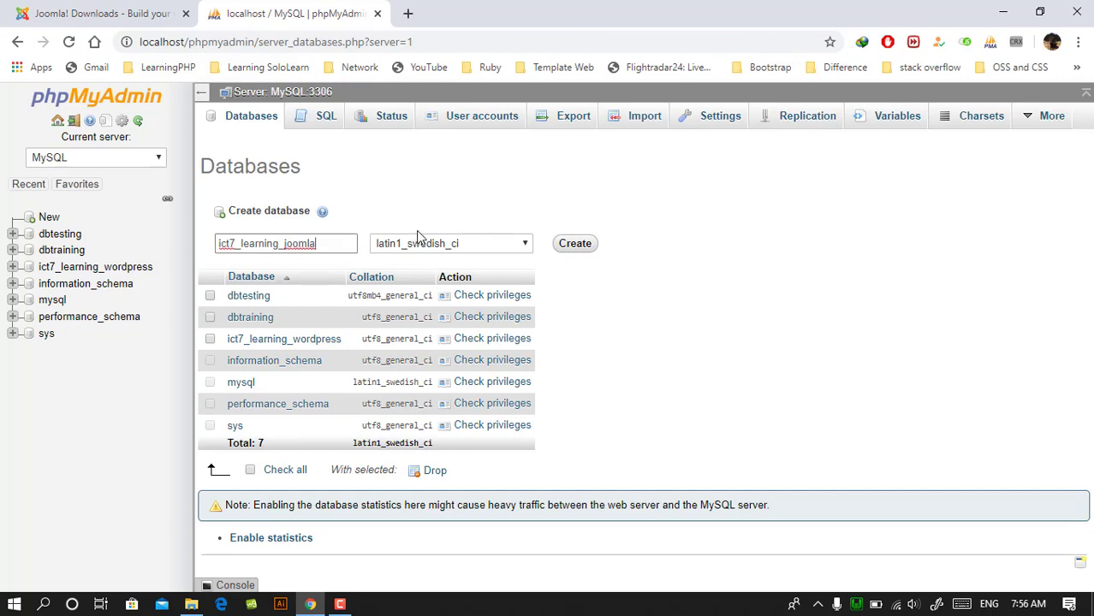
- Set the new database's collation to utf8_general_ci and create the database ict7_learning_joomla
left_click(417, 240)
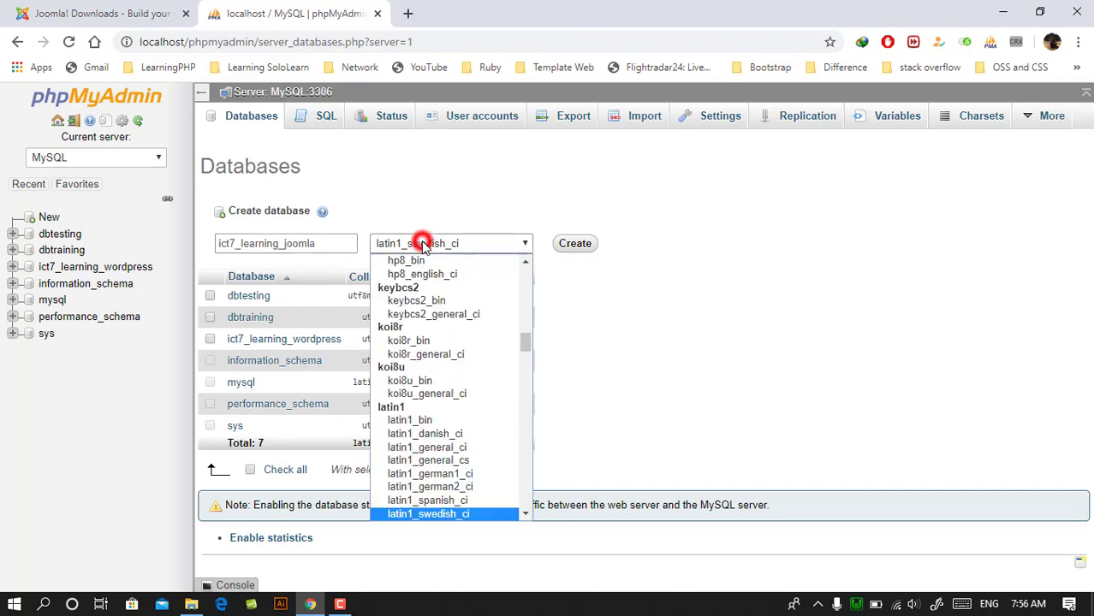
scroll(432, 368, "down", 5)
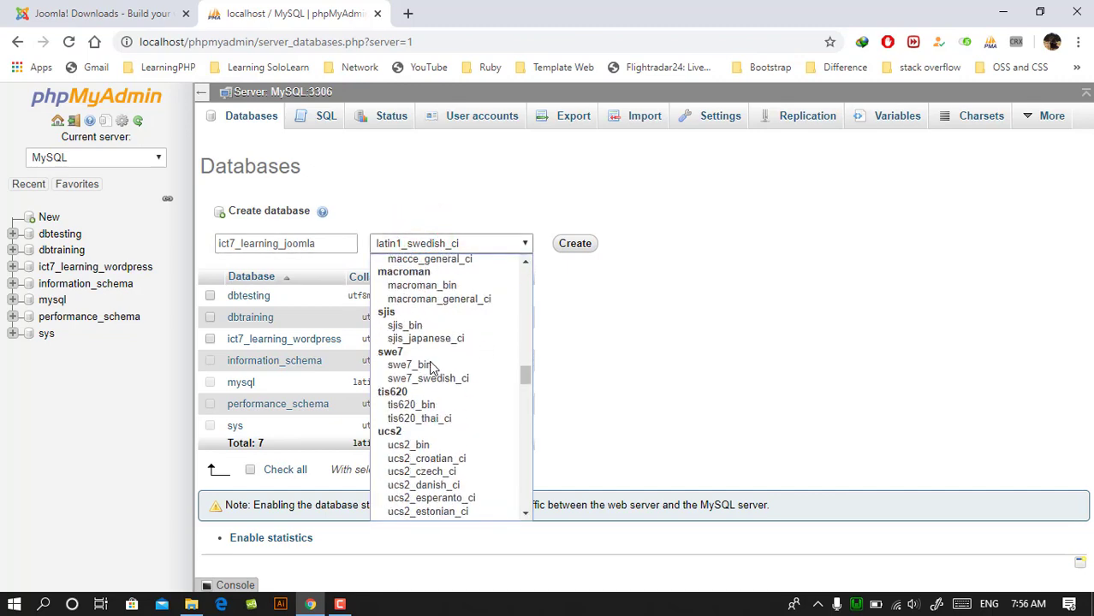
scroll(432, 368, "down", 10)
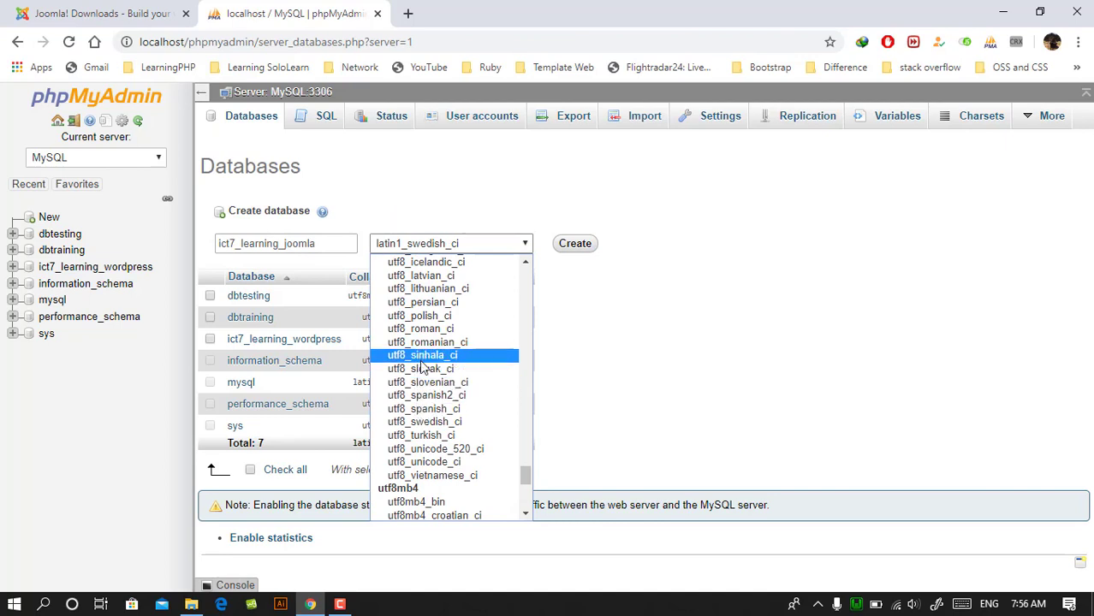
scroll(437, 369, "up", 4)
scroll(442, 507, "down", 4)
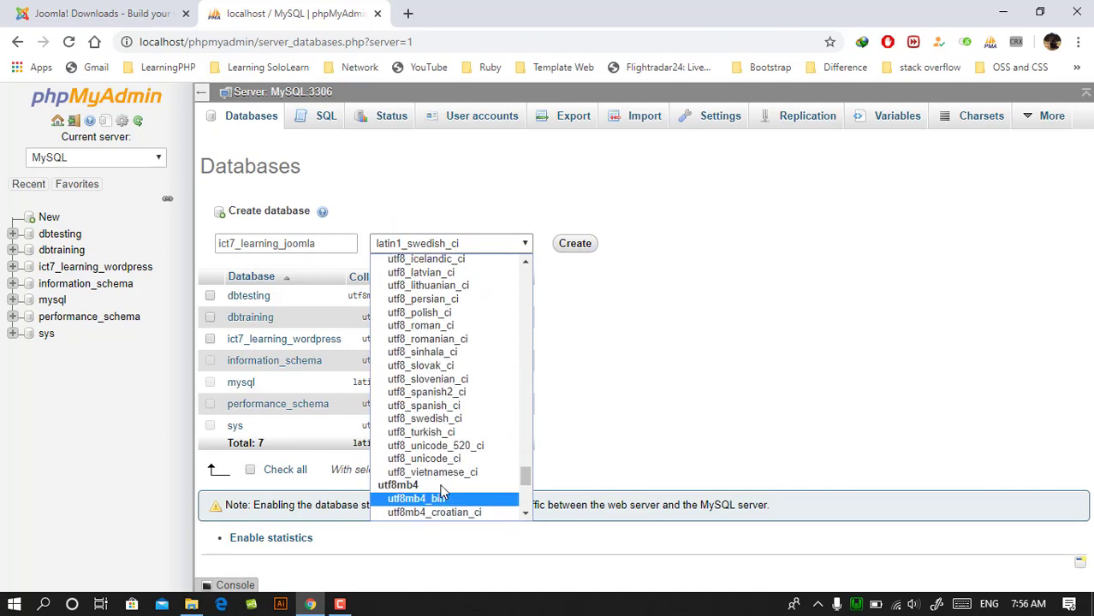
scroll(440, 330, "up", 4)
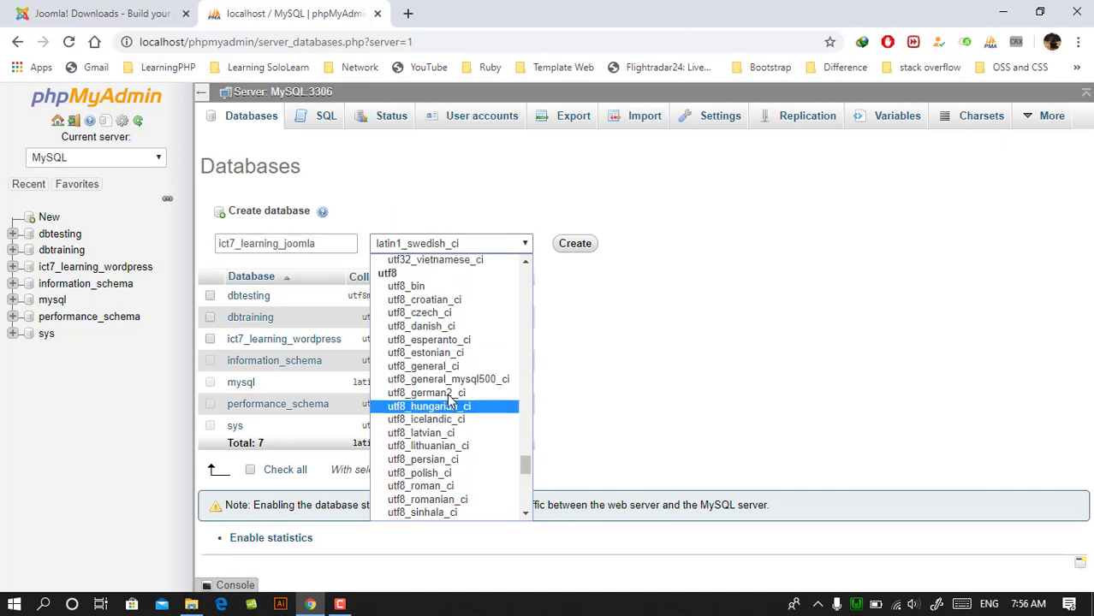
left_click(435, 366)
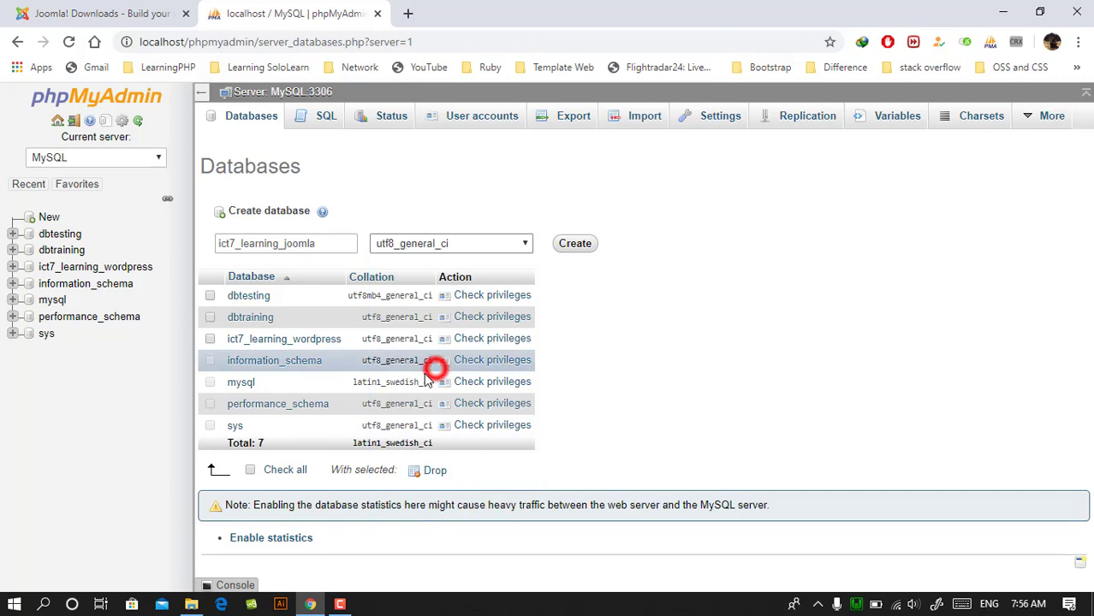
left_click(587, 245)
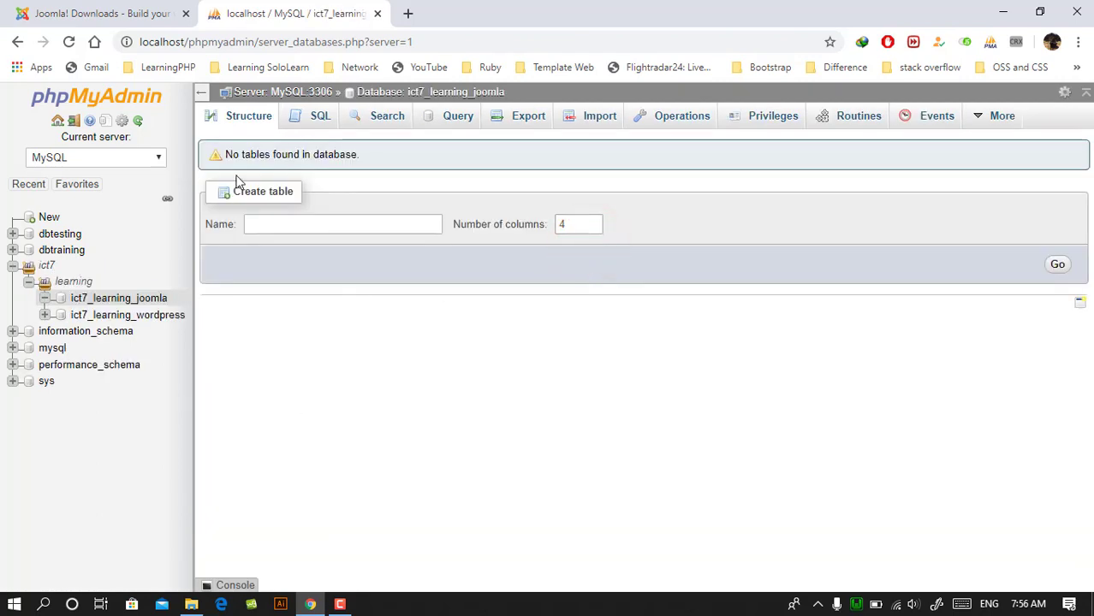
- Open the WampServer homepage at localhost in a new browser tab and go into the cms project directory
left_click(406, 17)
type("loca")
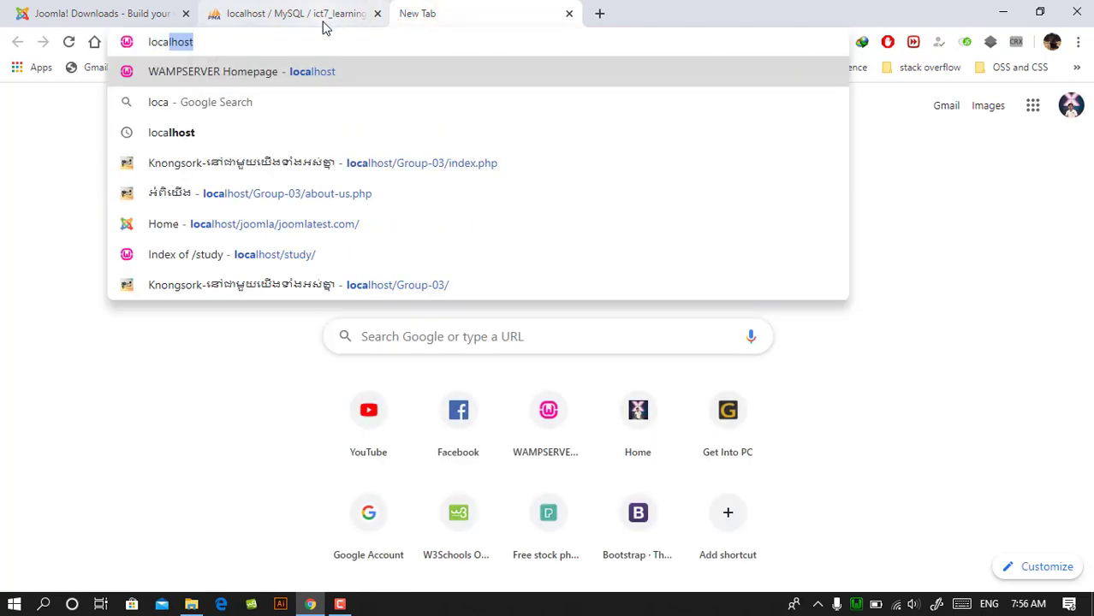
key("Return")
scroll(394, 338, "down", 4)
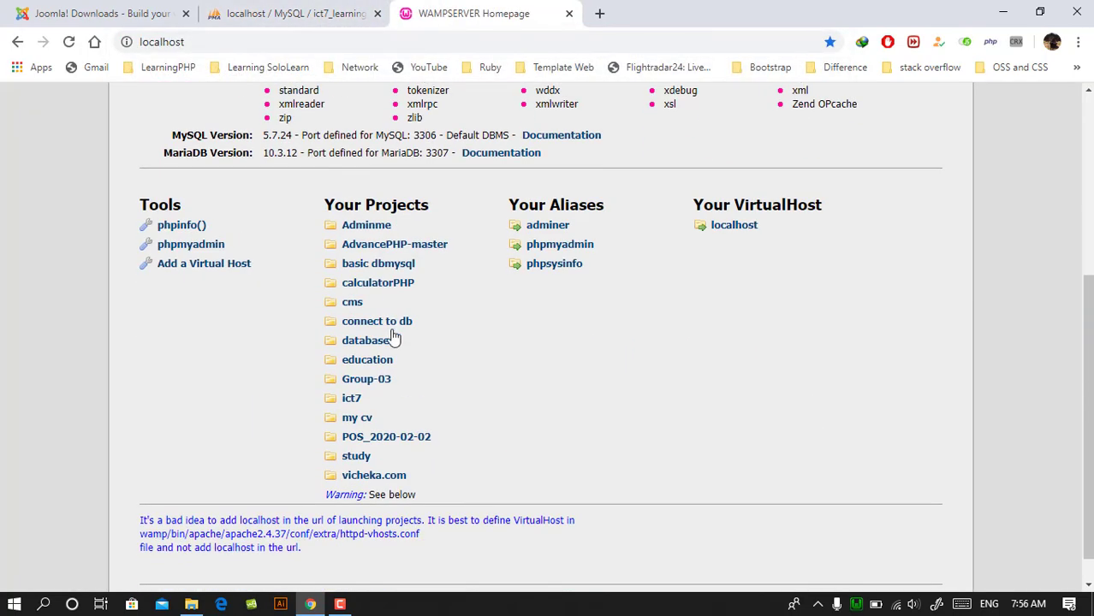
left_click(352, 304)
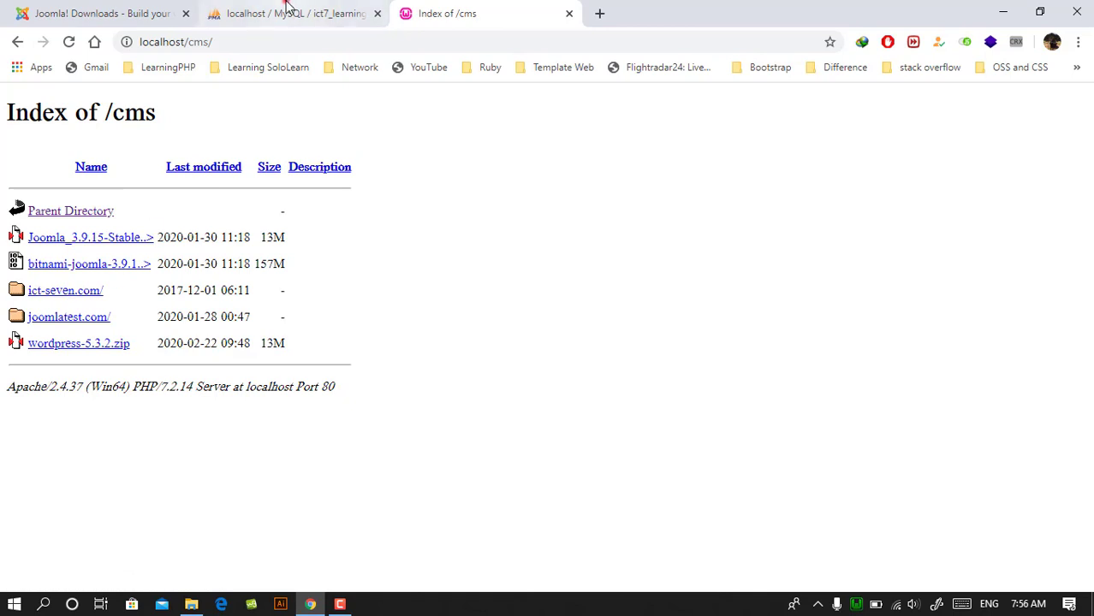
- Return to phpMyAdmin and examine the ict7 database group, including the tables inside ict7_learning_wordpress
left_click(288, 8)
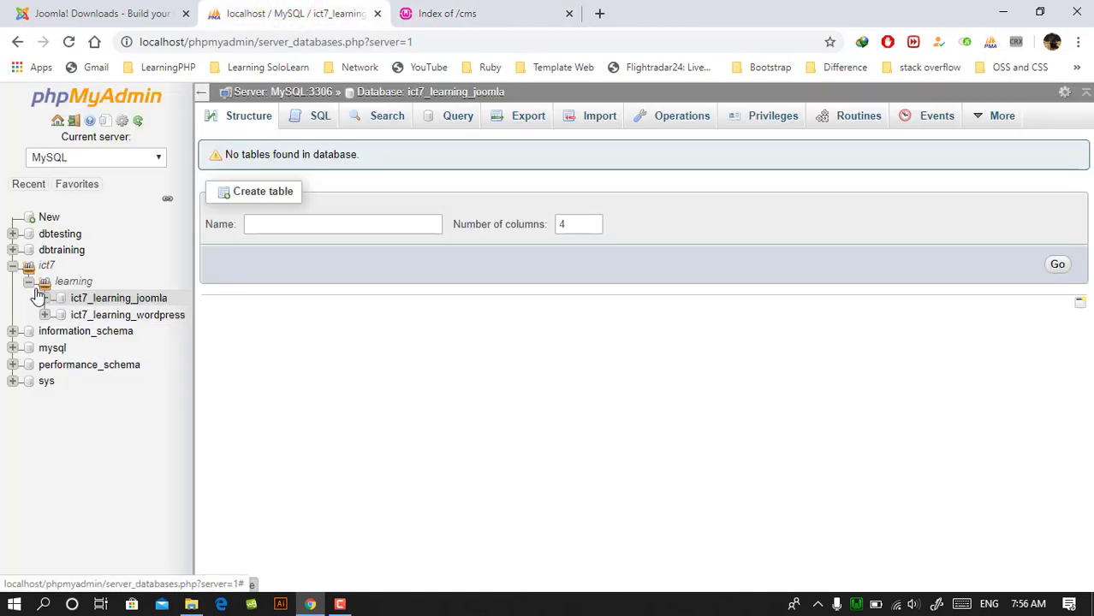
left_click(13, 265)
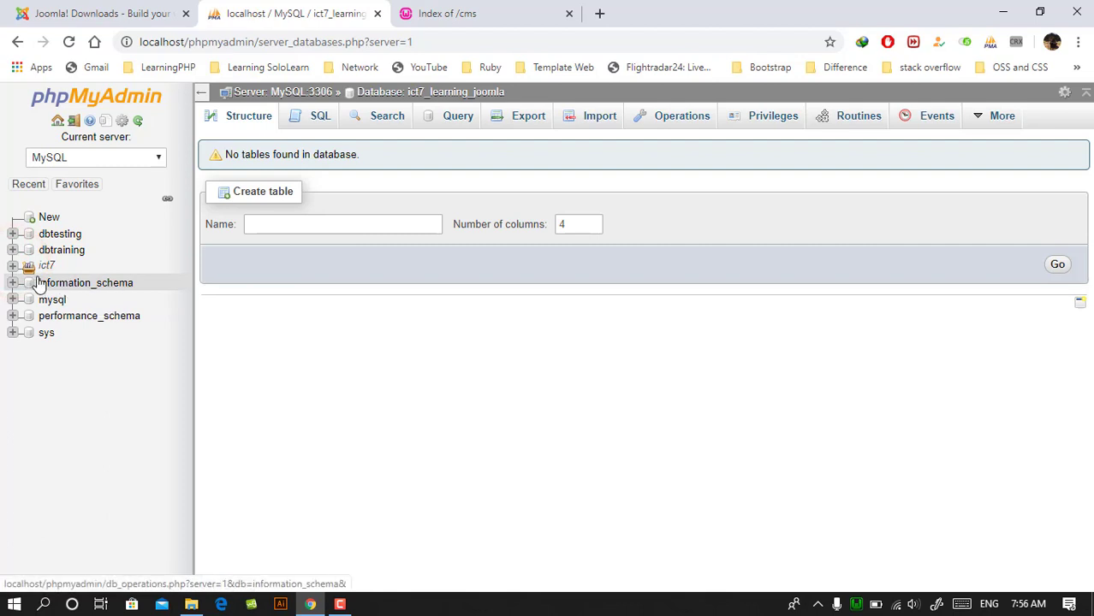
left_click(12, 267)
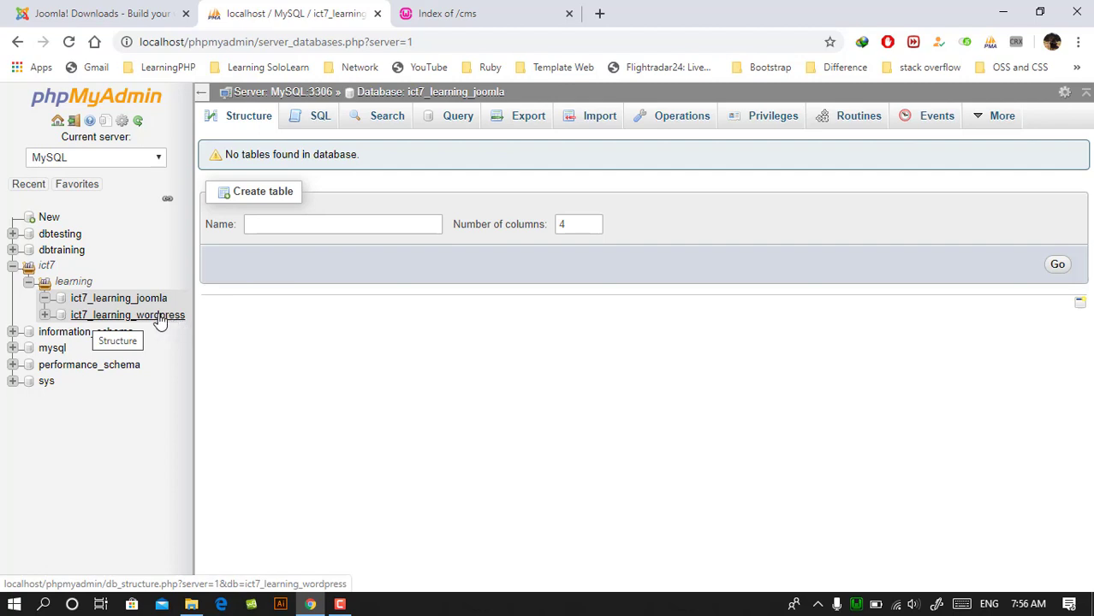
left_click(44, 297)
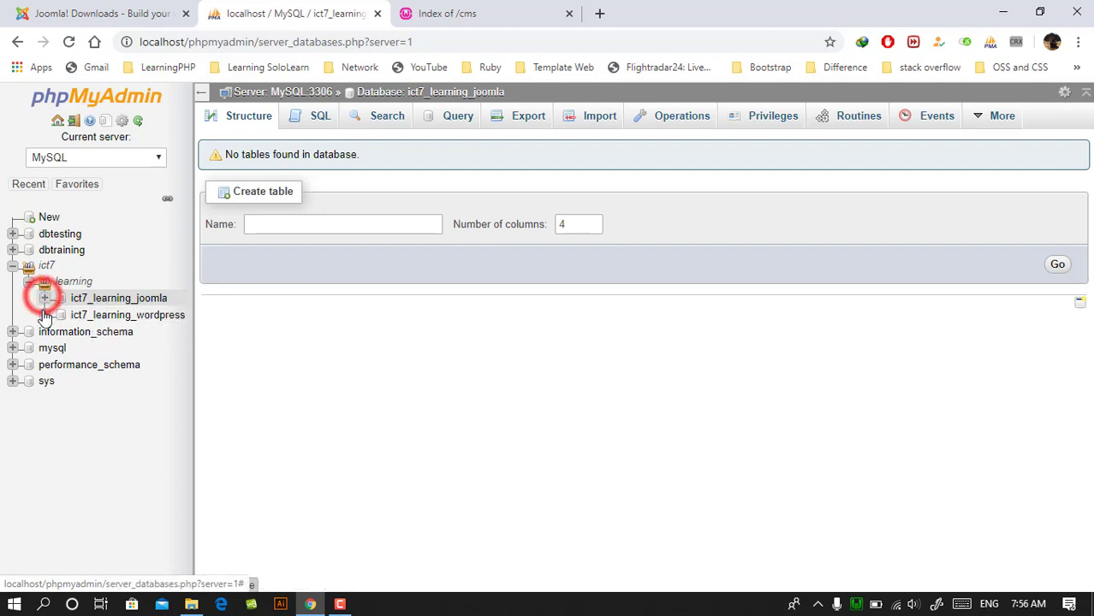
left_click(44, 315)
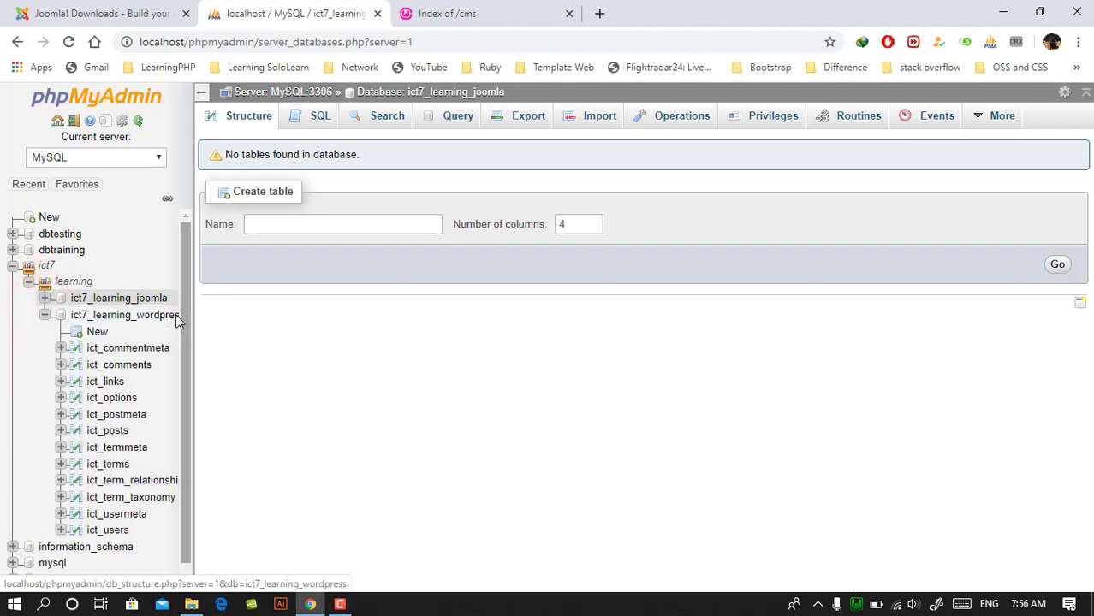
left_click(44, 315)
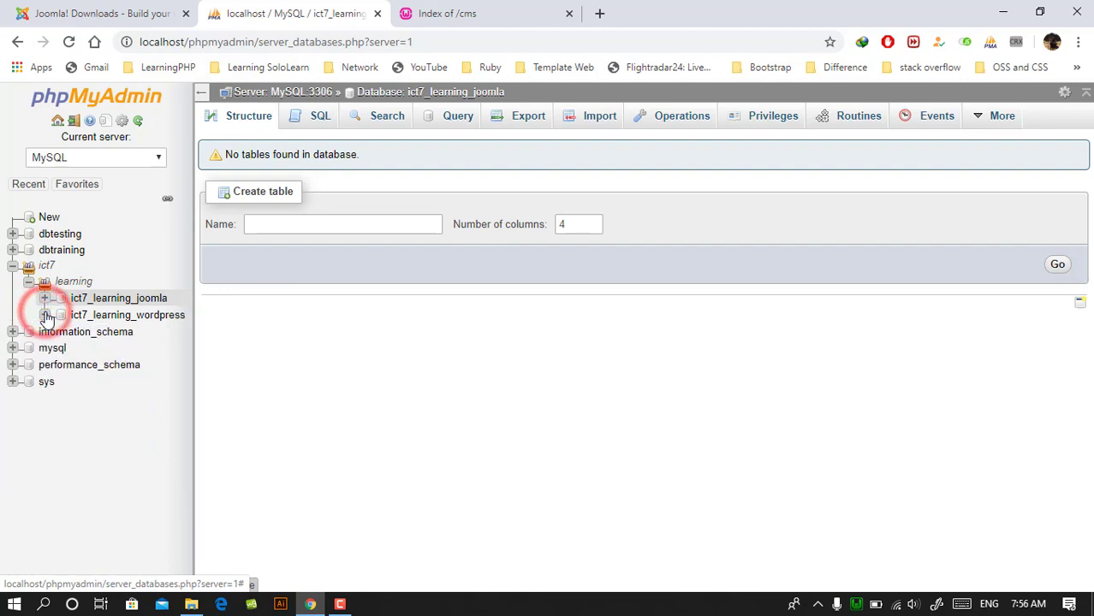
left_click(29, 285)
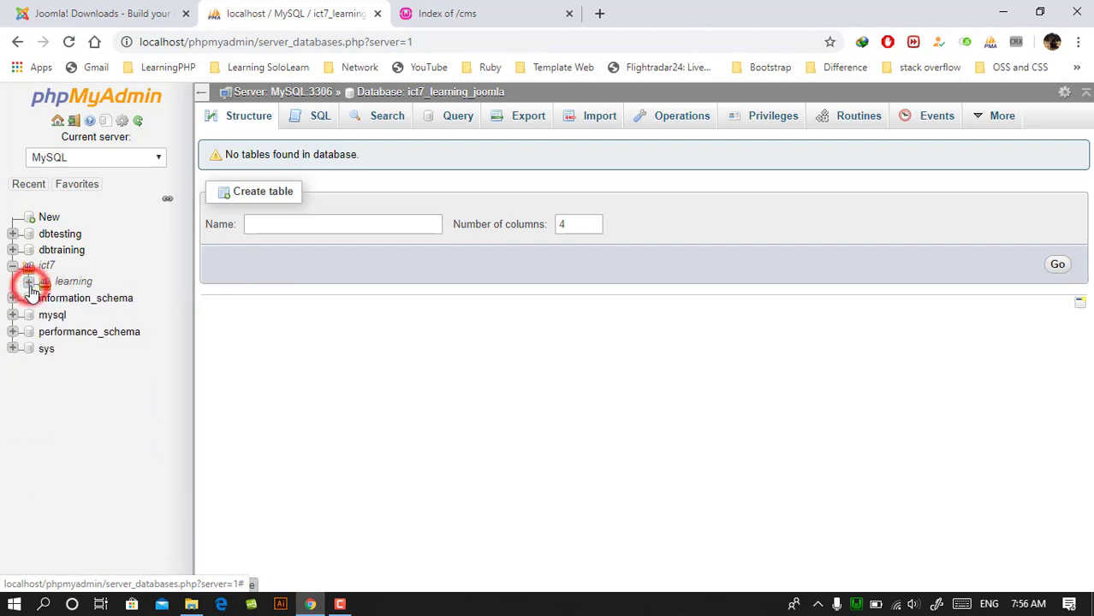
left_click(30, 285)
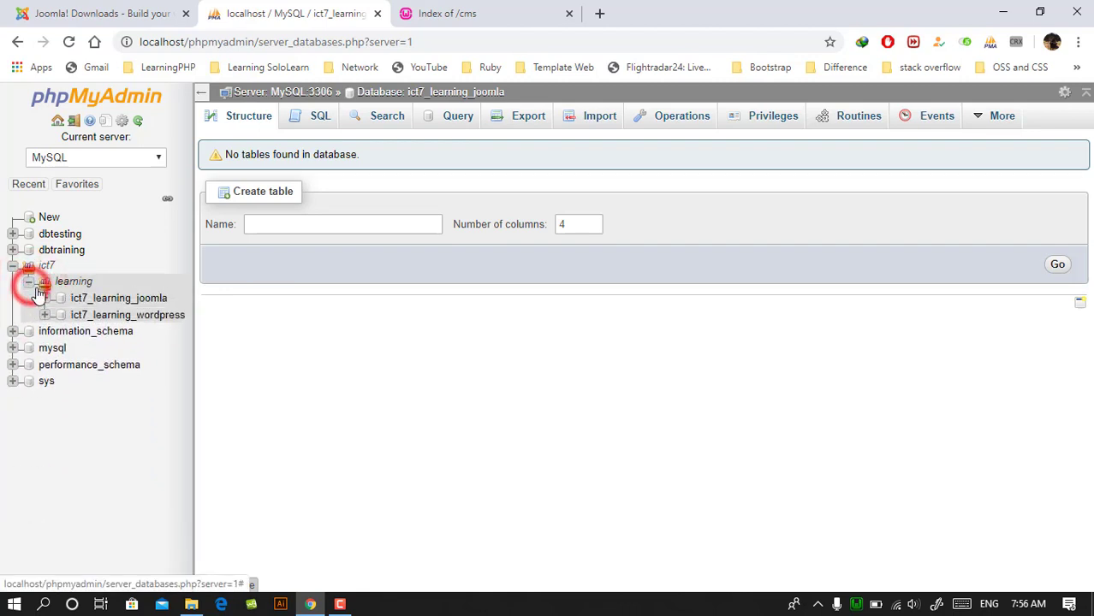
- Copy the database name ict7_learning_joomla from the phpMyAdmin database tree
left_click_drag(179, 299, 68, 301)
left_click(186, 300)
left_click_drag(174, 304, 74, 298)
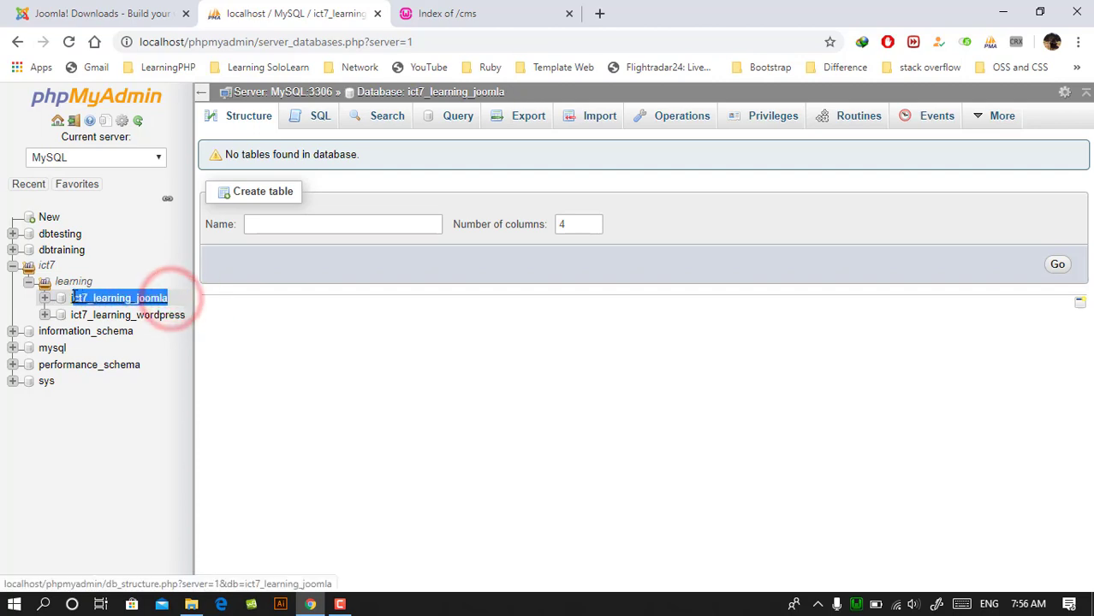
right_click(91, 301)
left_click(151, 452)
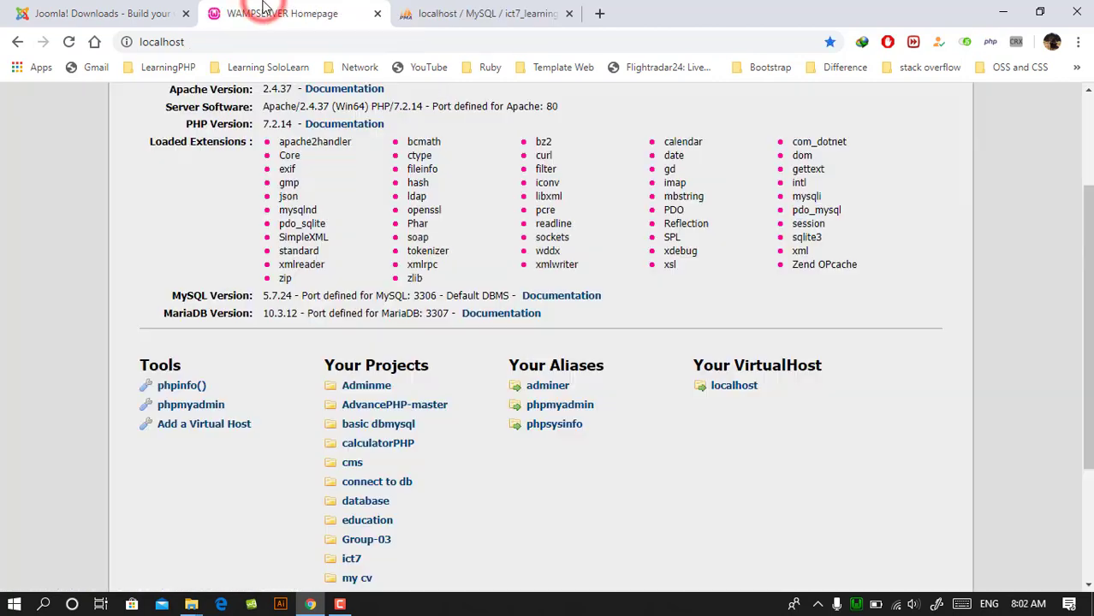
- Start the Joomla web installer from the joomla.com folder inside the cms project on localhost
scroll(457, 402, "down", 4)
left_click(348, 270)
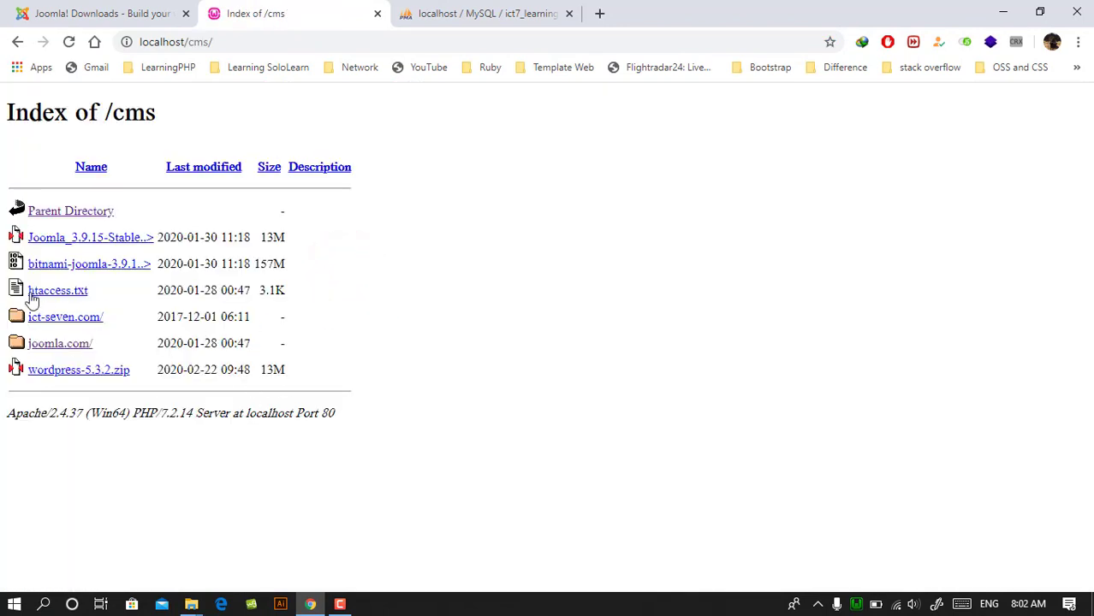
left_click(71, 347)
scroll(462, 205, "down", 4)
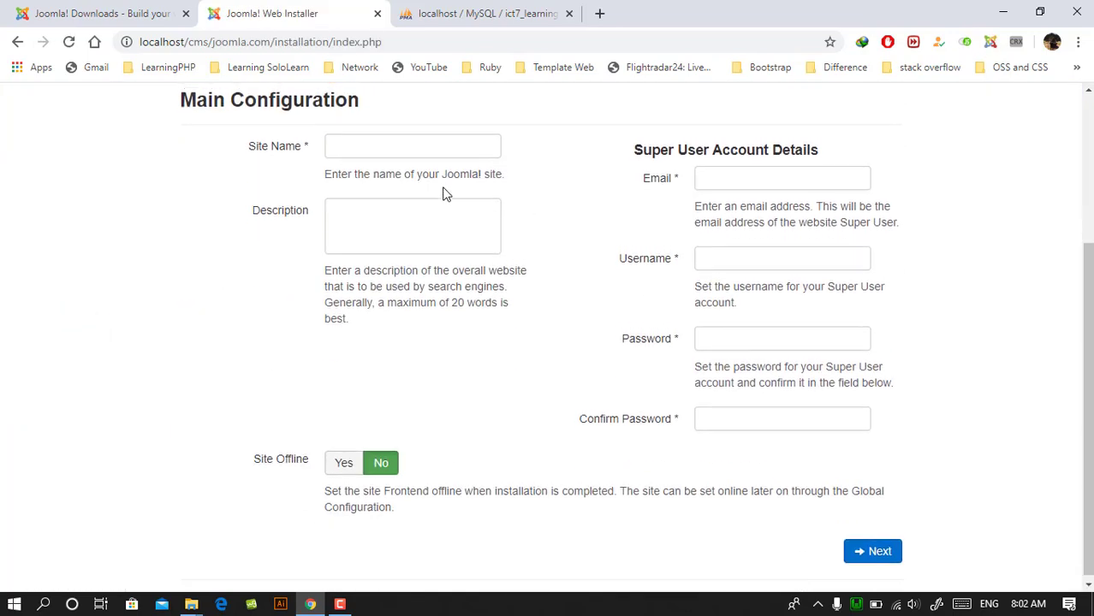
scroll(428, 203, "up", 1)
- Browse the languages offered by the Joomla installer, down to Khmer (Cambodia), and close the list
left_click(413, 222)
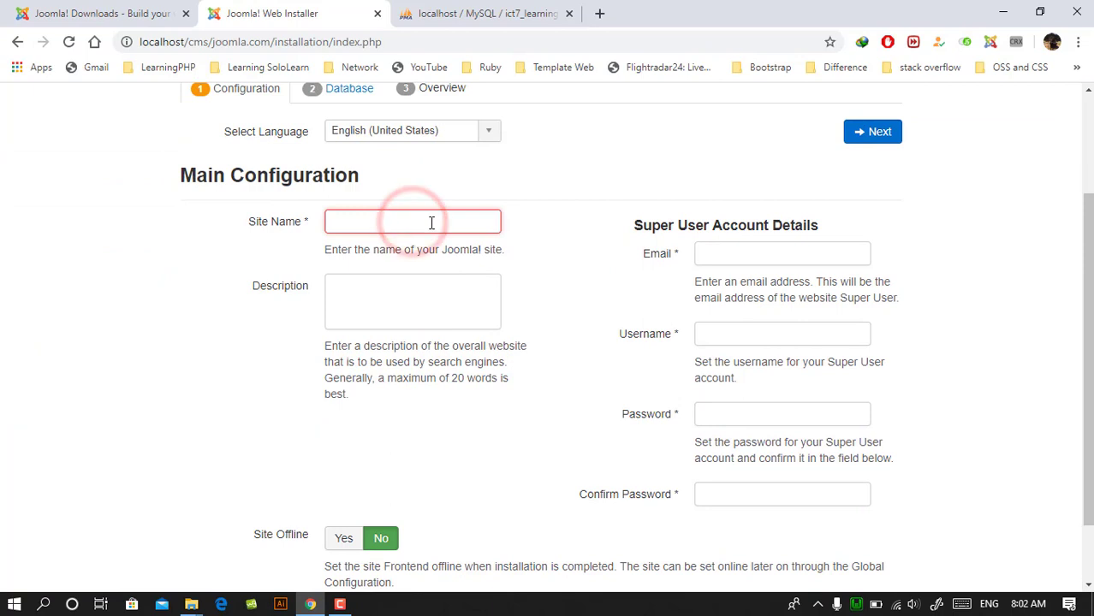
scroll(501, 222, "up", 1)
left_click(492, 214)
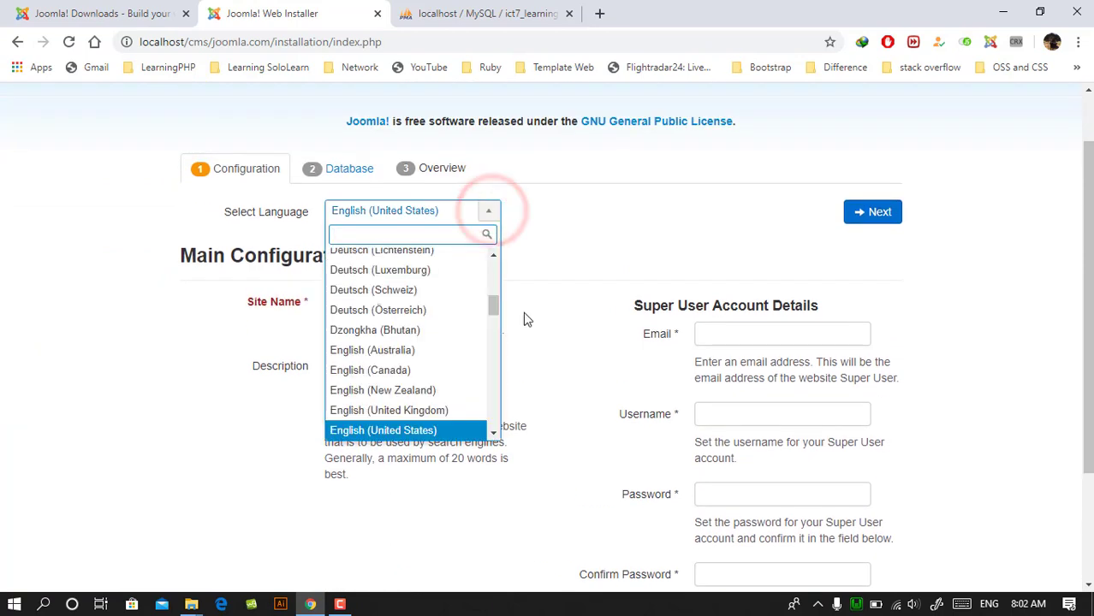
left_click_drag(497, 305, 491, 345)
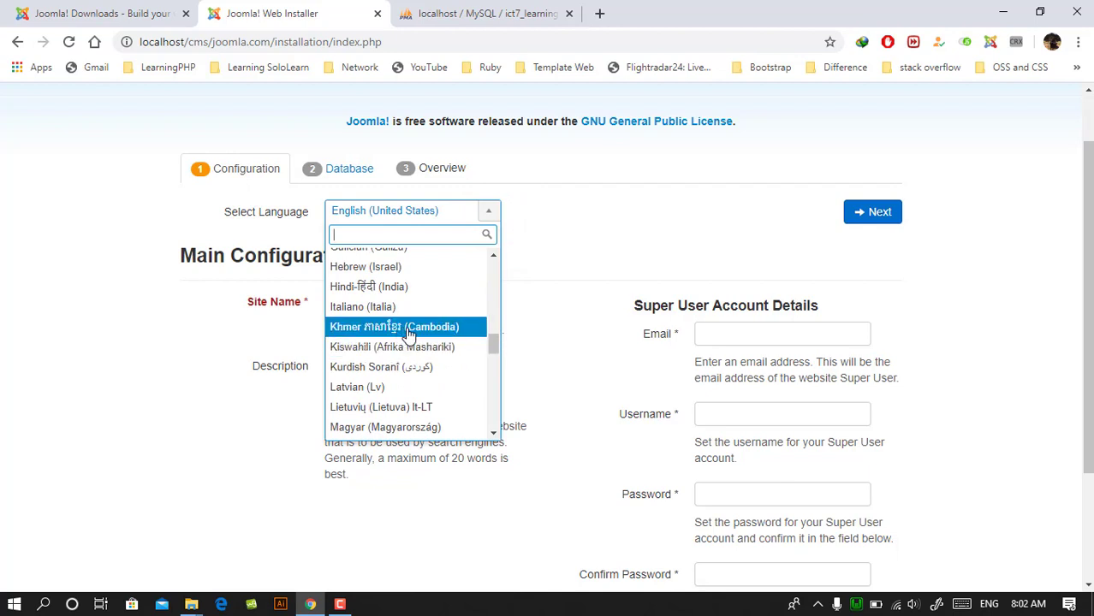
left_click(448, 237)
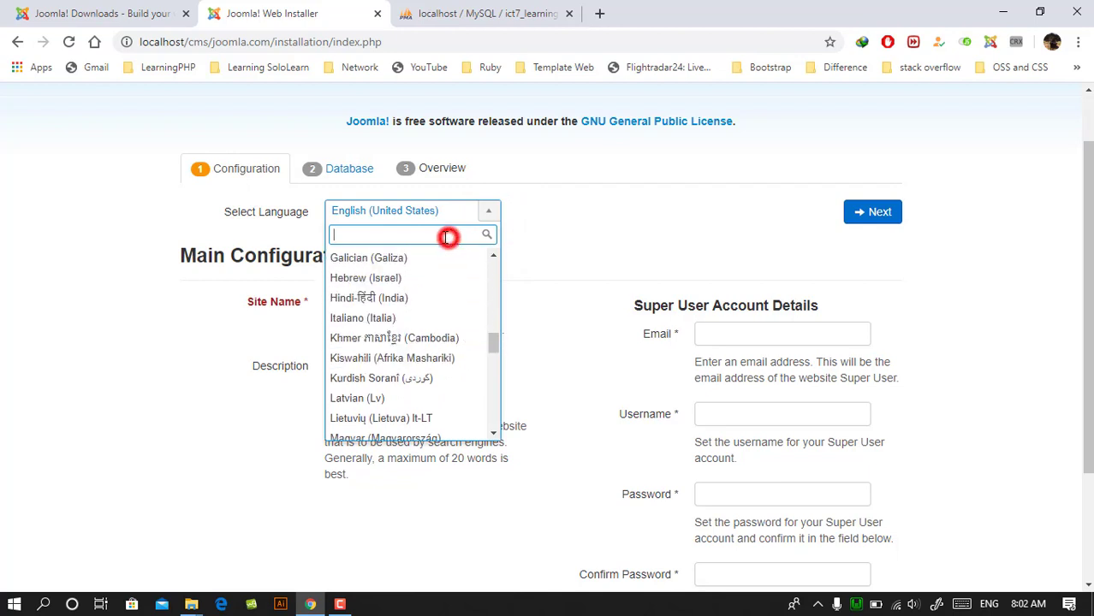
left_click(582, 269)
left_click(434, 302)
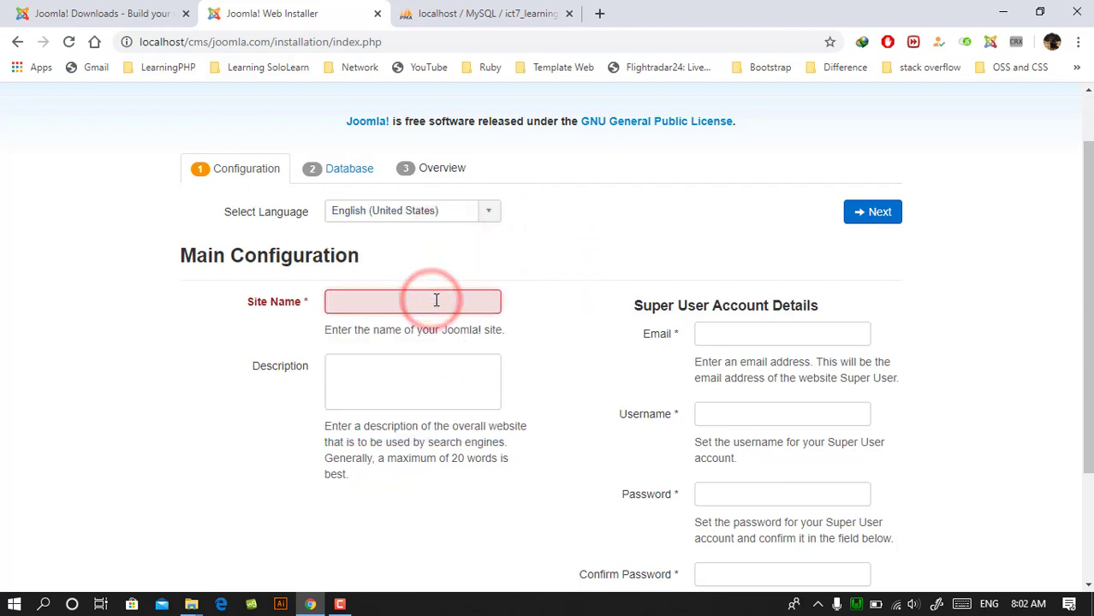
type("ict Seven")
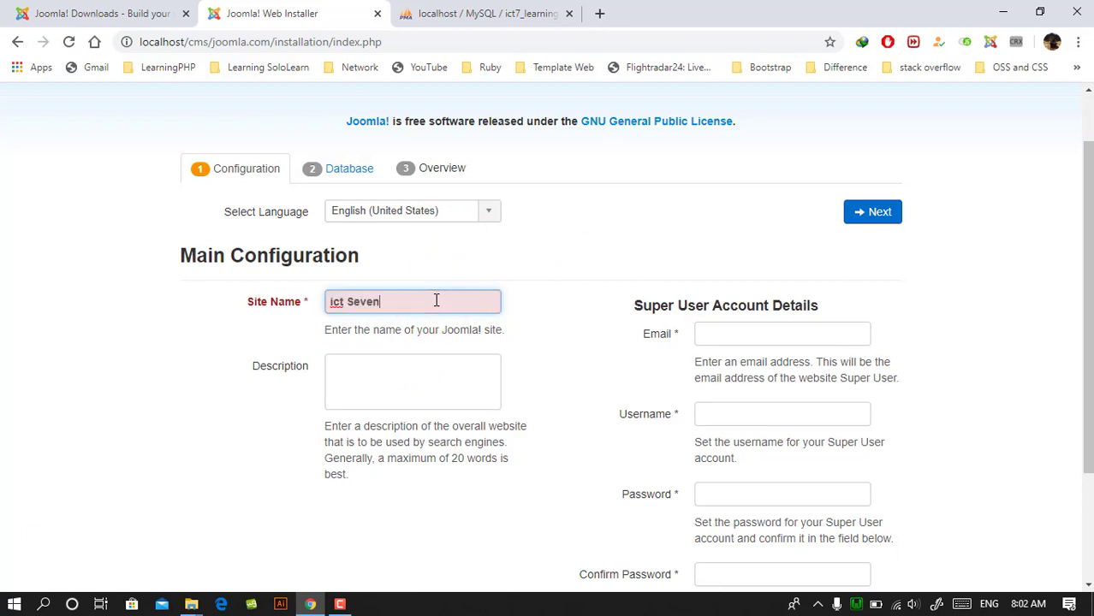
left_click(434, 374)
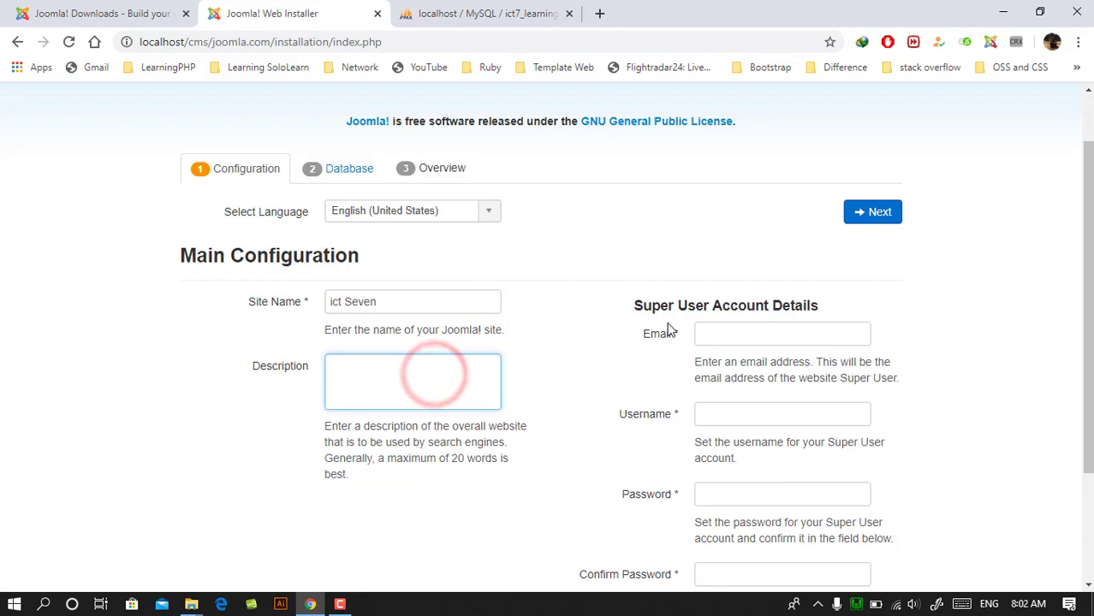
left_click(749, 335)
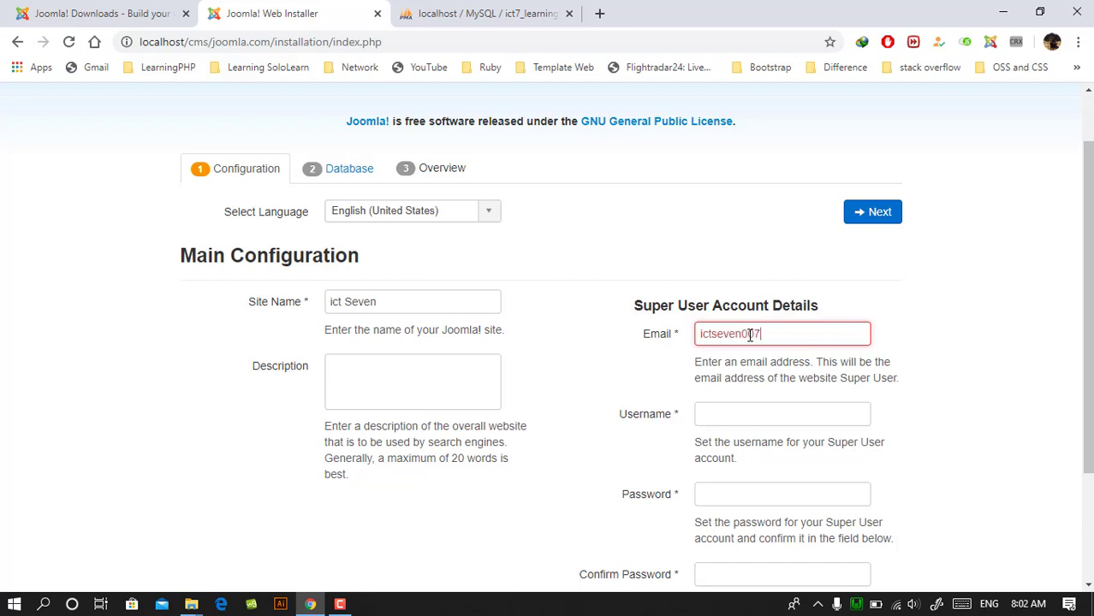
type("@gmai")
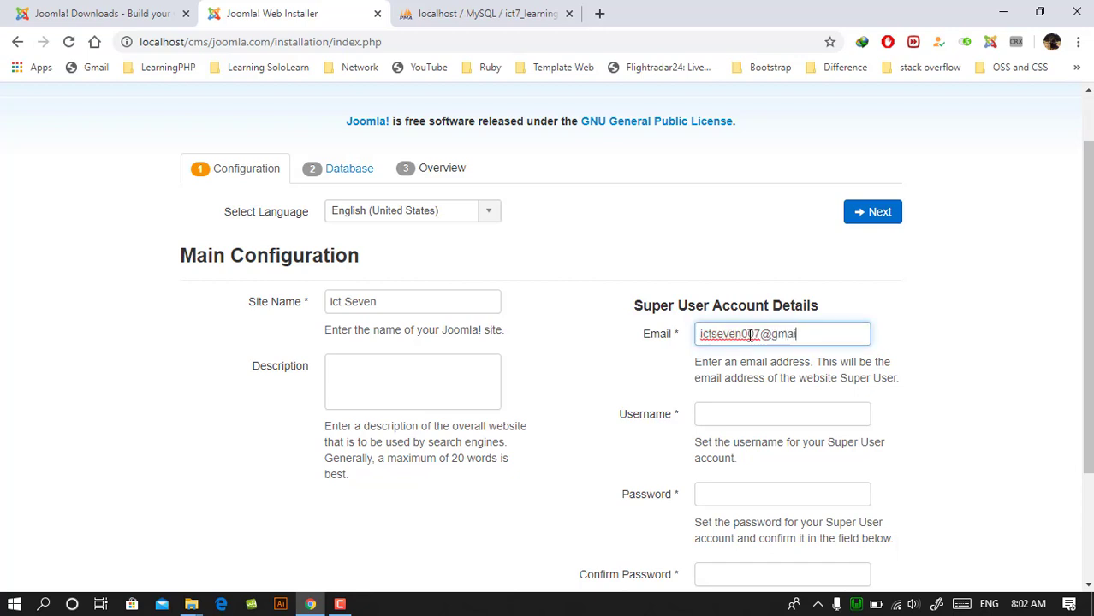
type("l.ocm")
- Set the Super User's username to admin and enter the account password
left_click(772, 407)
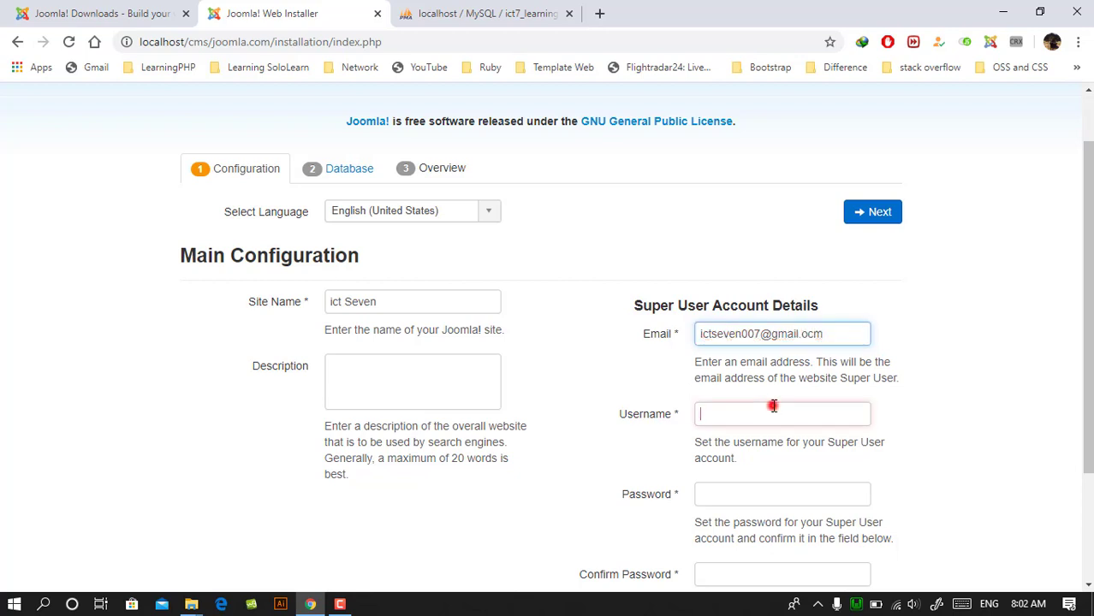
type("admin")
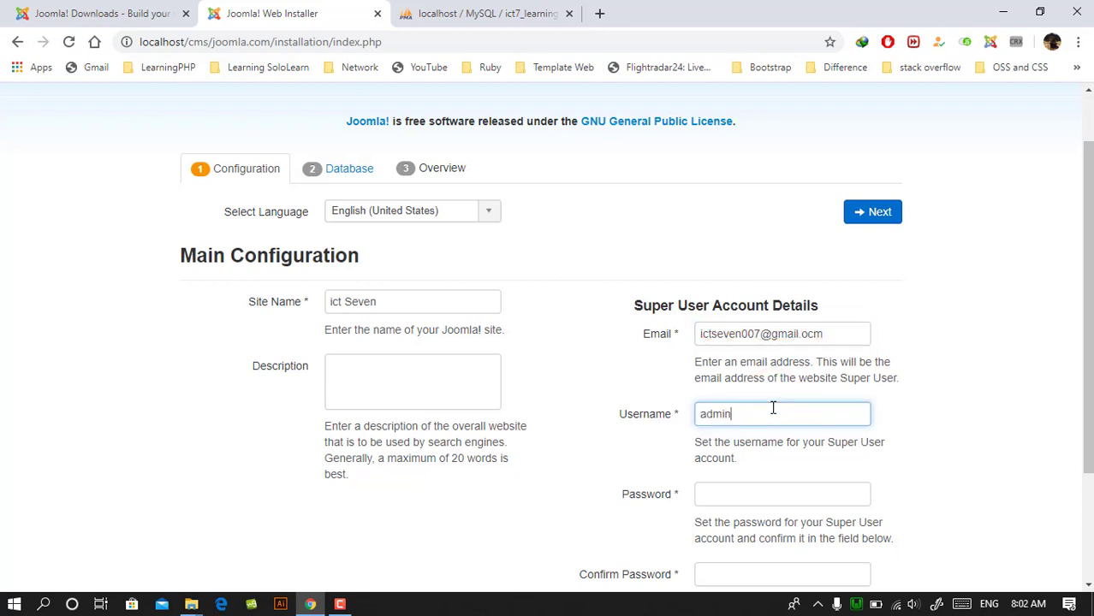
key("Tab")
type("123")
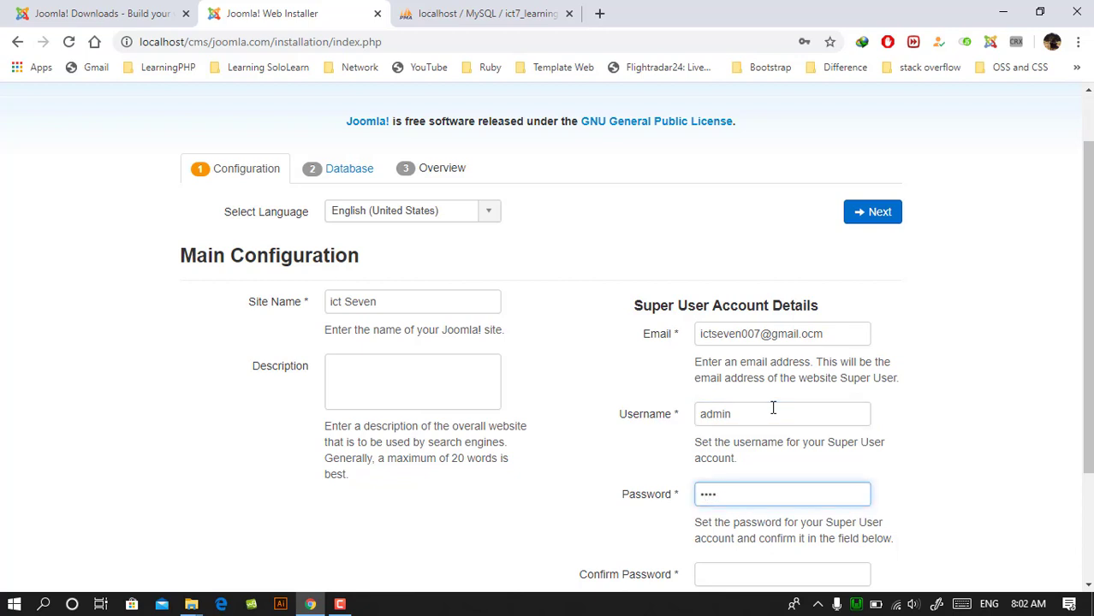
key("BackSpace")
key("BackSpace")
type("12")
scroll(776, 437, "down", 2)
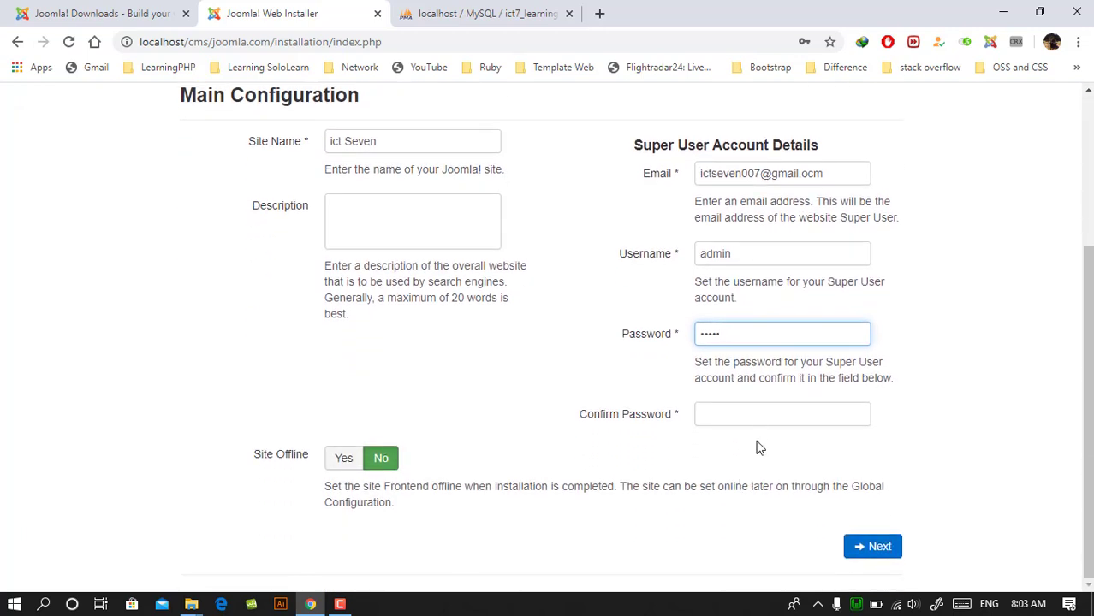
left_click(750, 410)
type("12345")
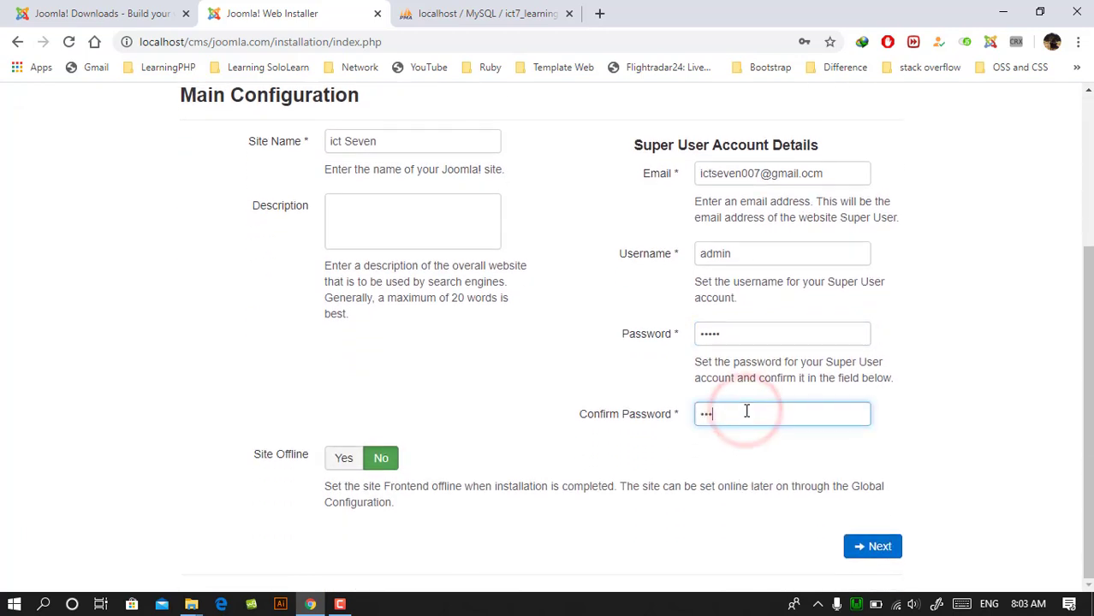
left_click(344, 458)
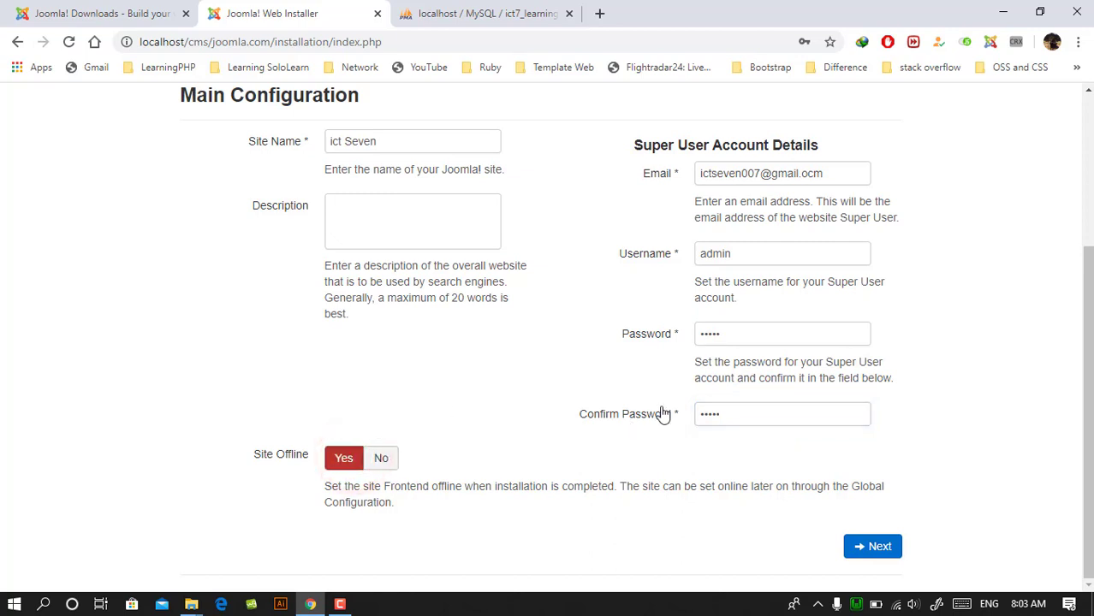
left_click(380, 458)
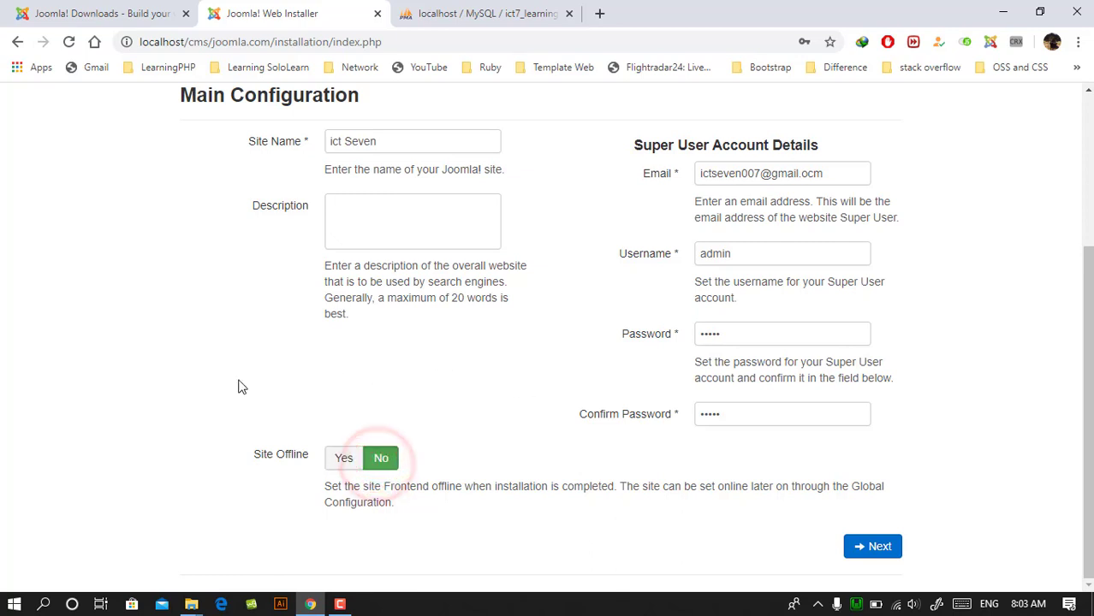
left_click(350, 460)
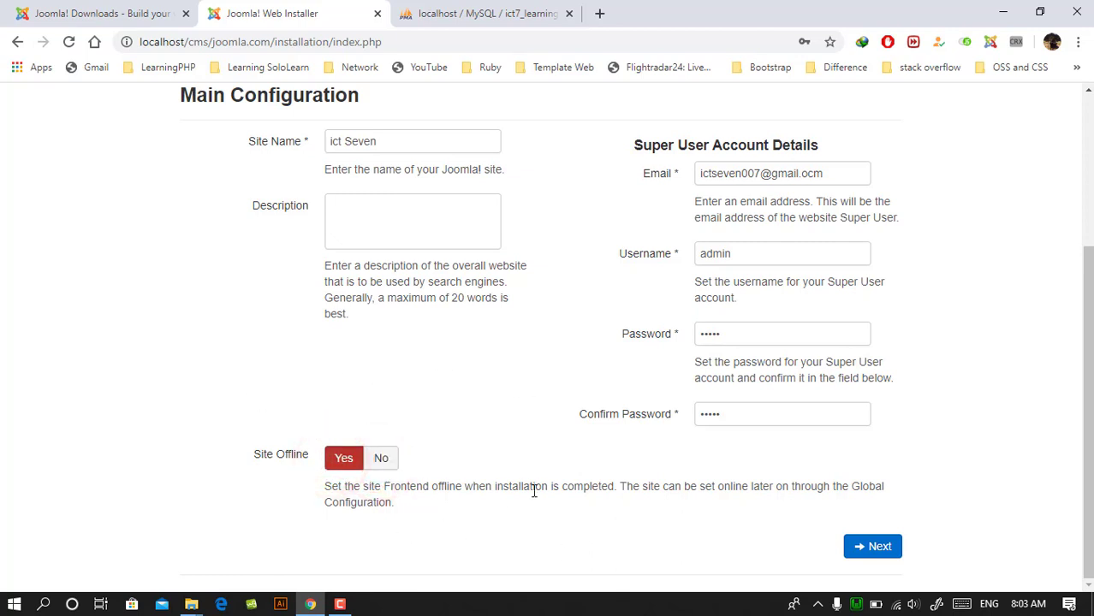
left_click(379, 460)
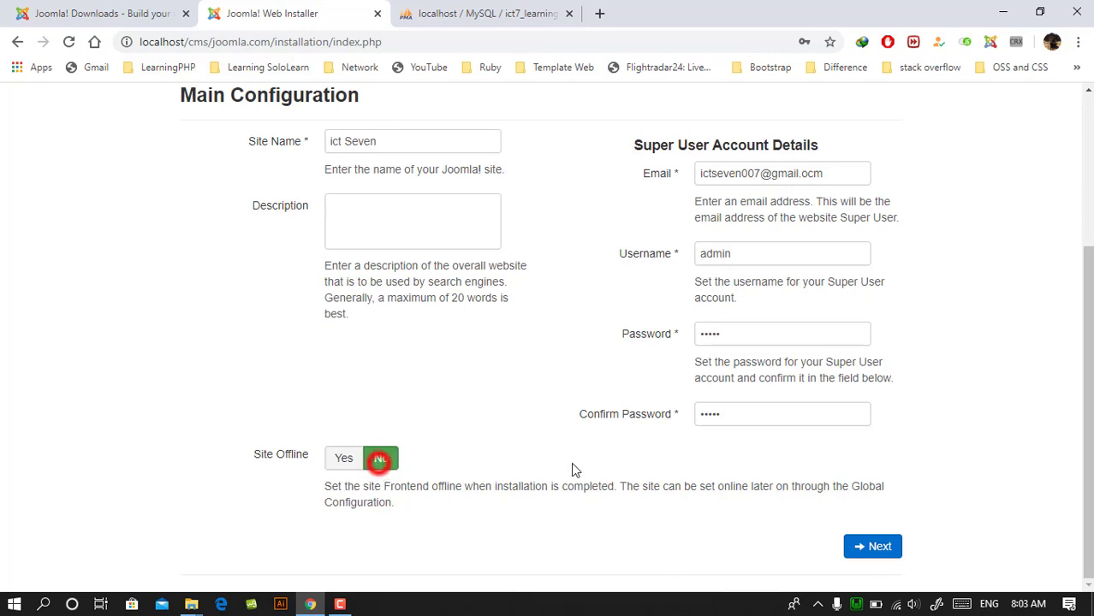
left_click(873, 546)
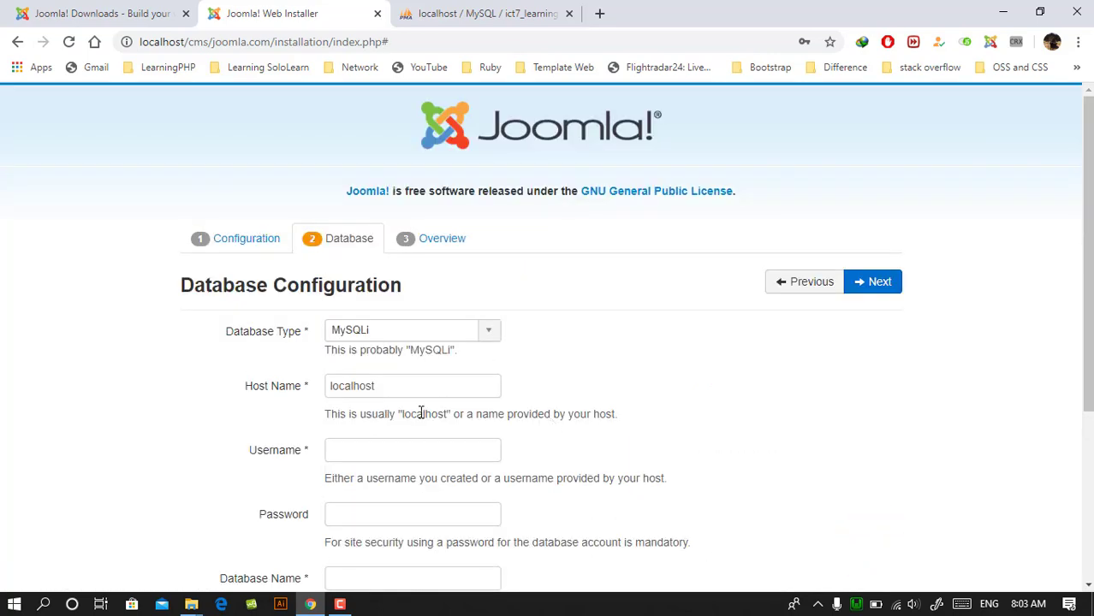
- Set the database username to root on host localhost and choose MySQL (PDO) as the database type
scroll(420, 414, "down", 2)
double_click(415, 225)
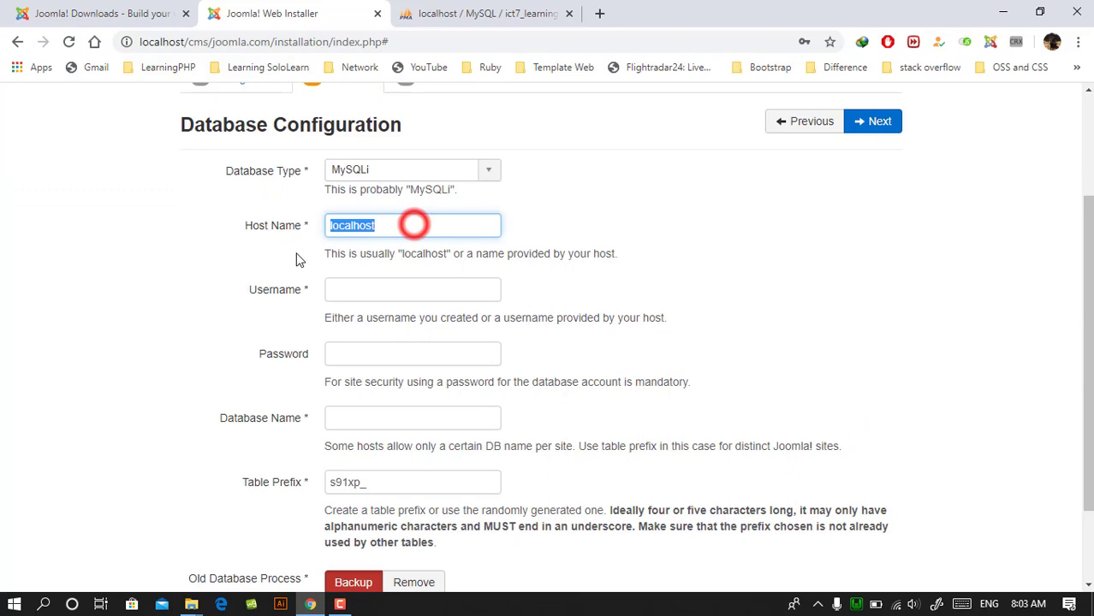
left_click(403, 294)
type("root")
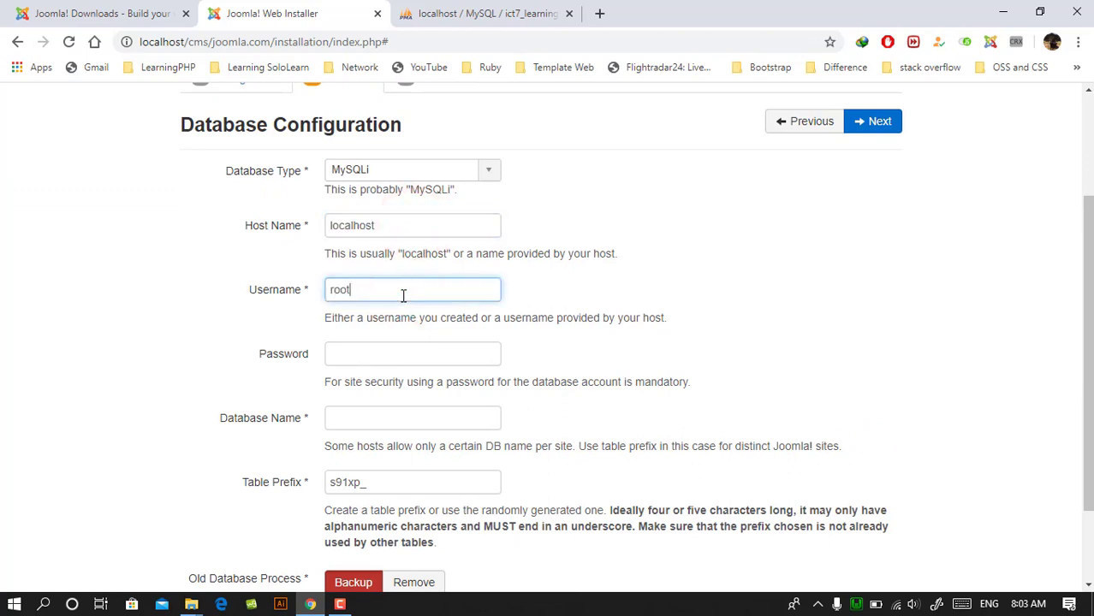
left_click(484, 170)
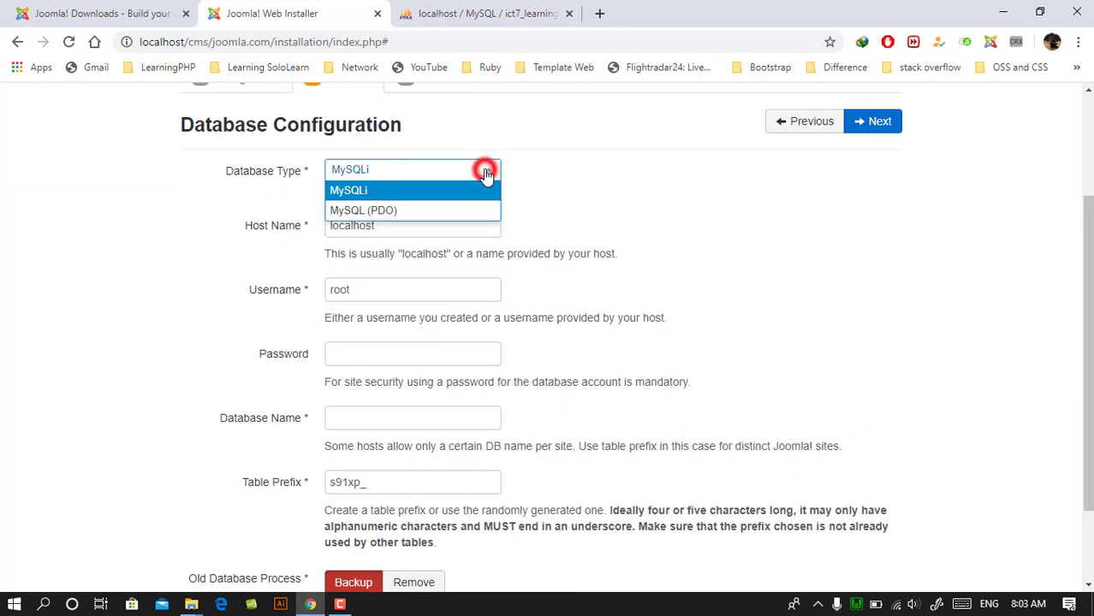
left_click(374, 219)
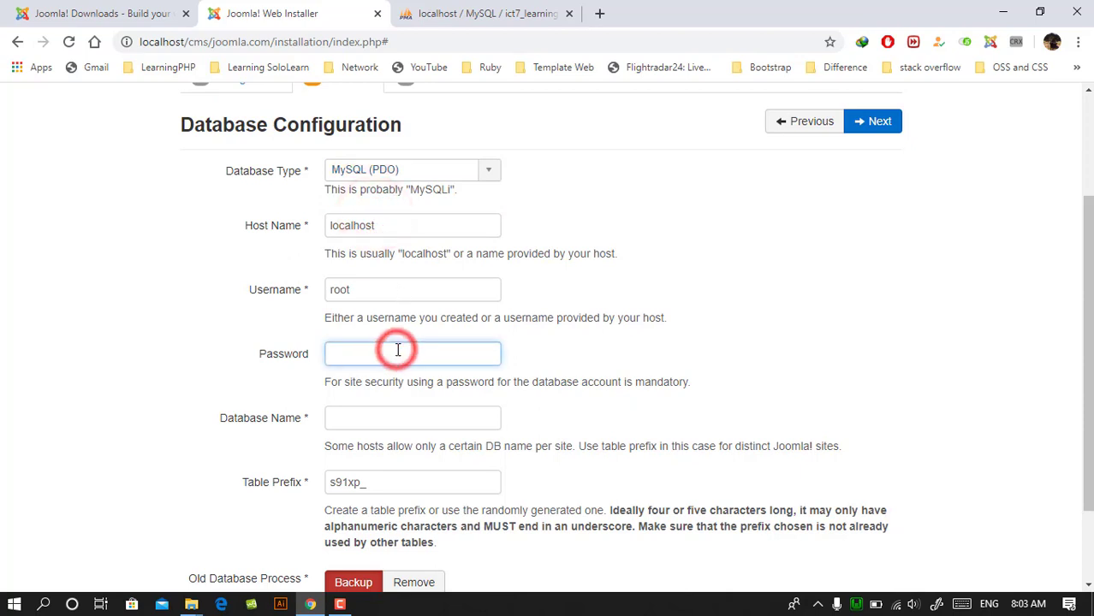
- Enter the copied name ict7_learning_joomla as the installer's database name, leaving the database password empty
left_click(390, 420)
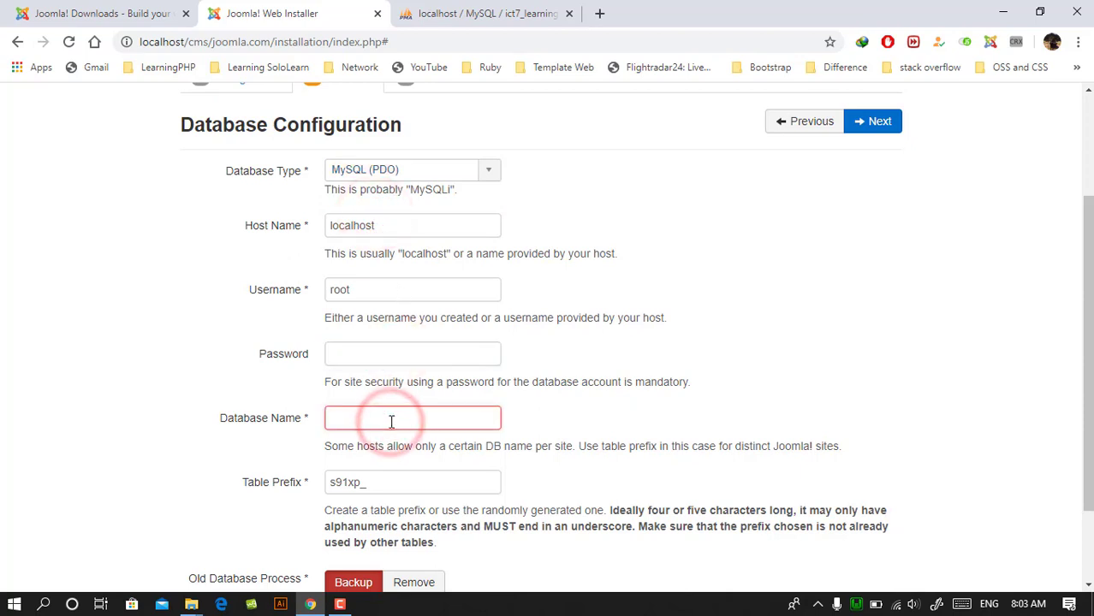
right_click(391, 421)
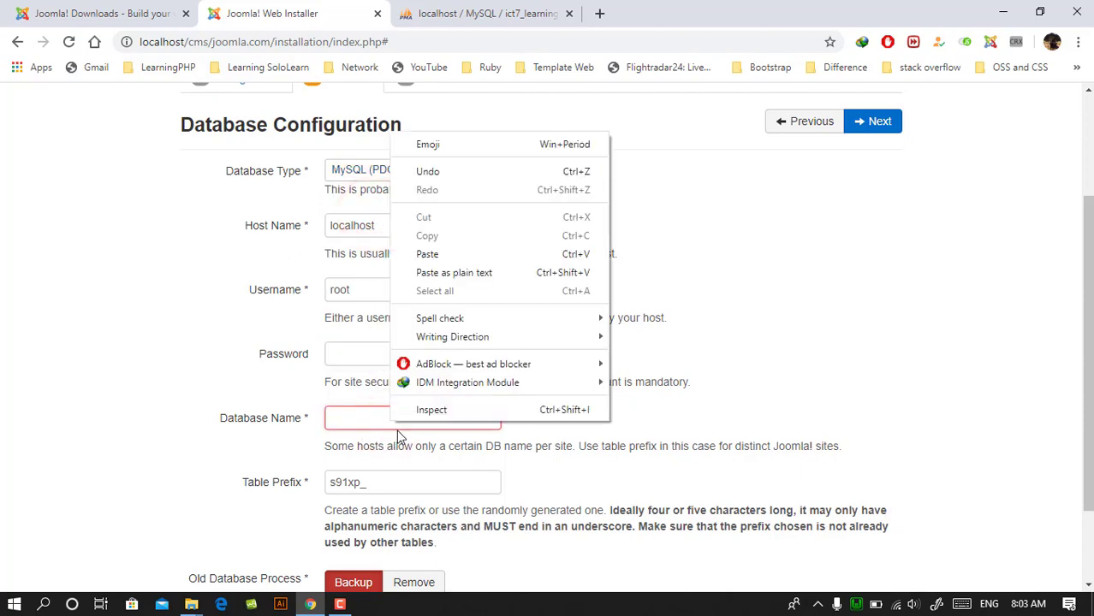
left_click(437, 254)
- Set the table prefix to ict7_ and submit the database configuration
scroll(473, 415, "down", 2)
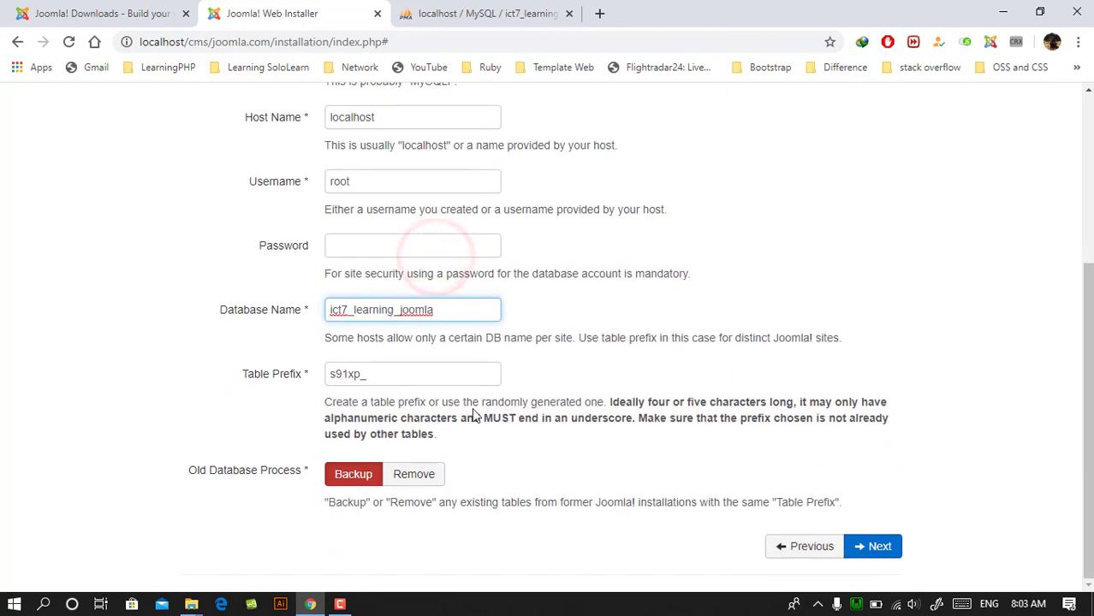
left_click(362, 373)
double_click(362, 373)
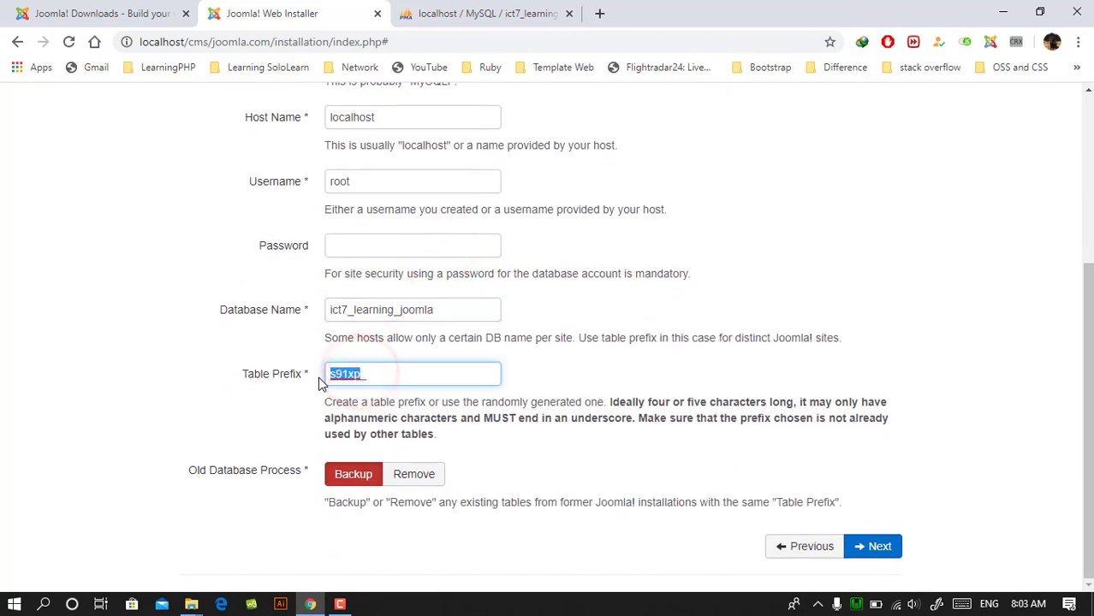
type("ict7_")
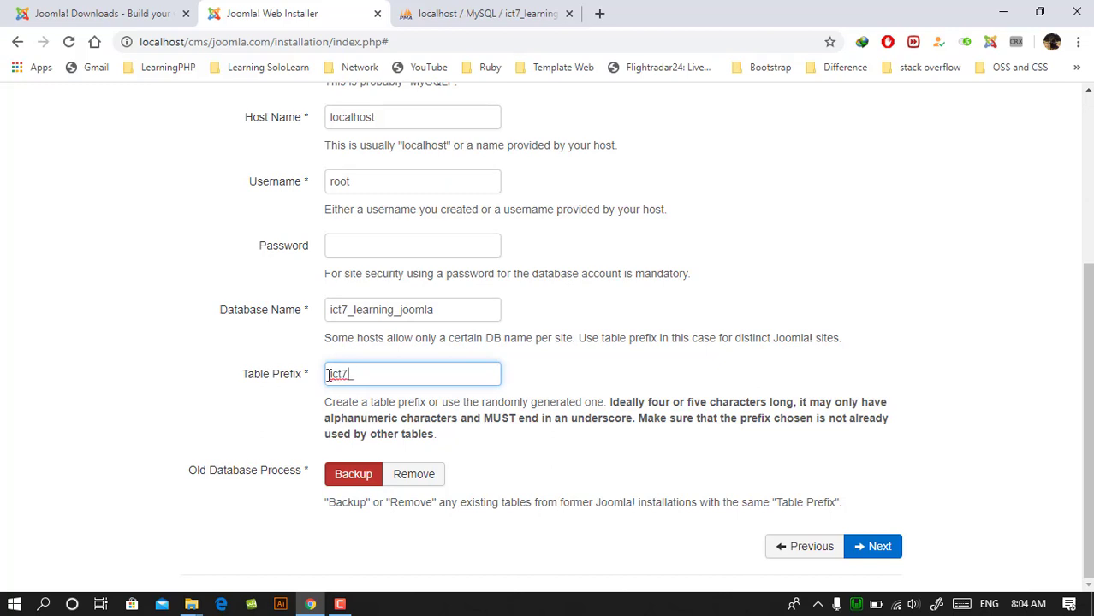
left_click(378, 376)
scroll(659, 441, "up", 3)
scroll(851, 503, "down", 3)
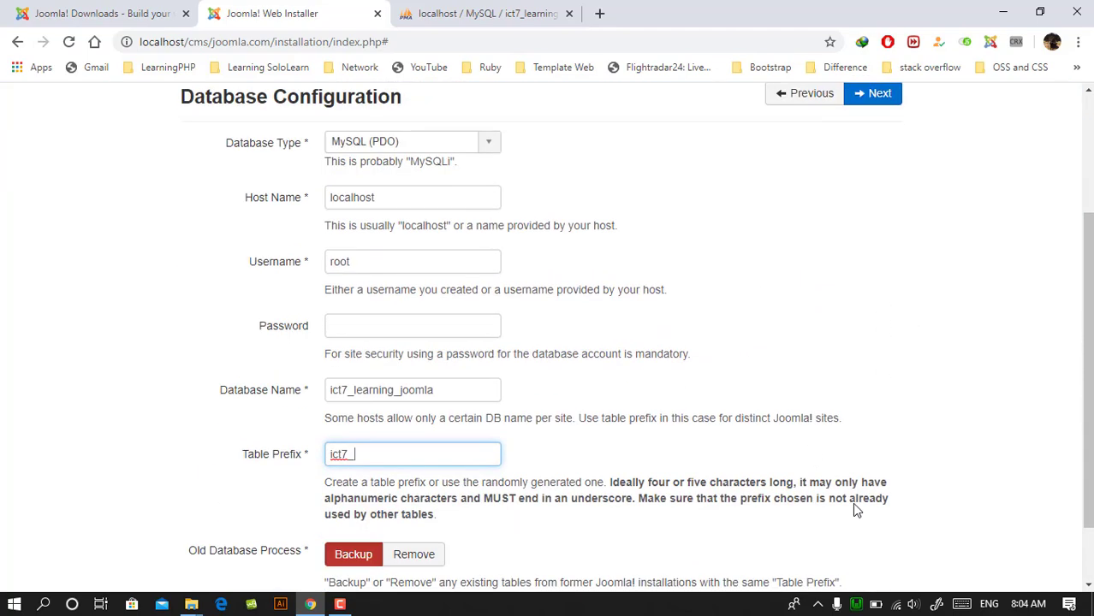
left_click(872, 546)
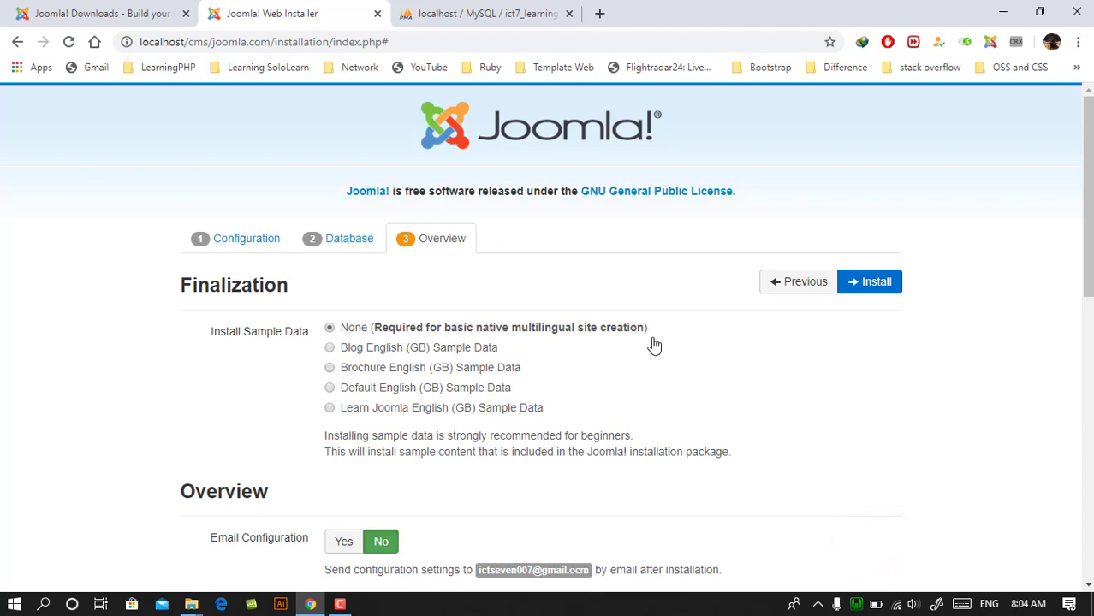
- Choose Learn Joomla English (GB) Sample Data as the sample data to install
scroll(459, 195, "down", 2)
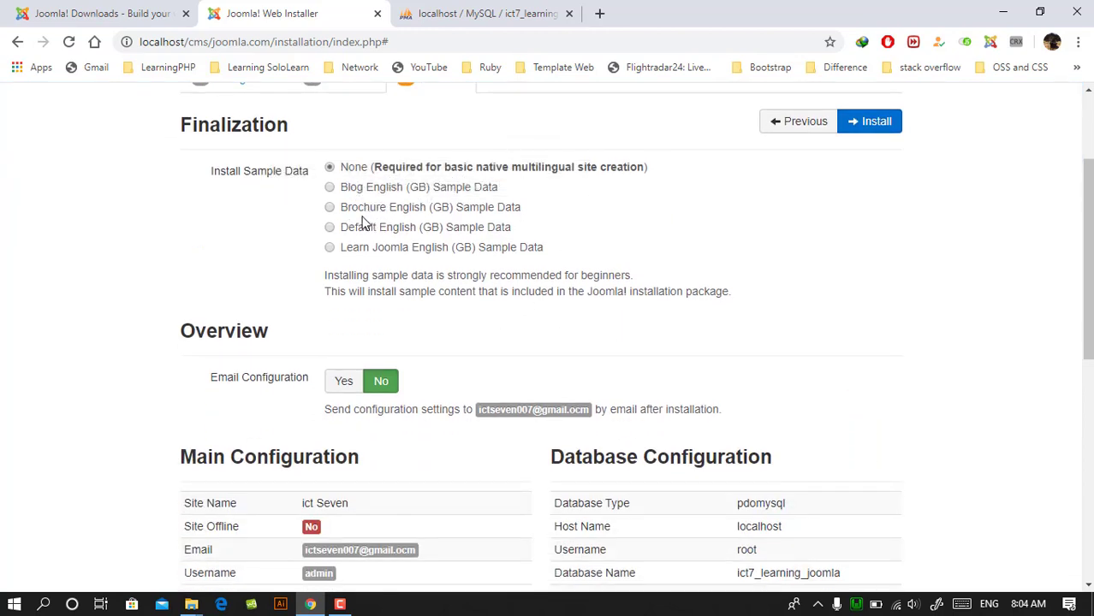
left_click(330, 248)
- Review the main configuration and database configuration summaries in the installation overview
scroll(620, 248, "down", 2)
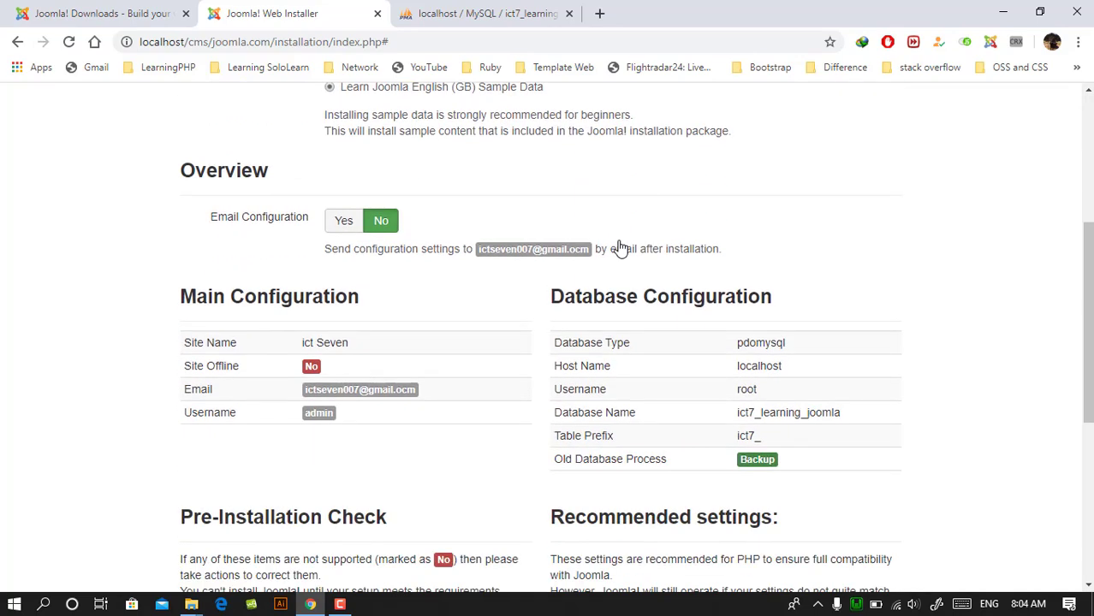
scroll(618, 244, "up", 1)
scroll(472, 222, "down", 2)
scroll(429, 227, "up", 1)
scroll(445, 299, "down", 2)
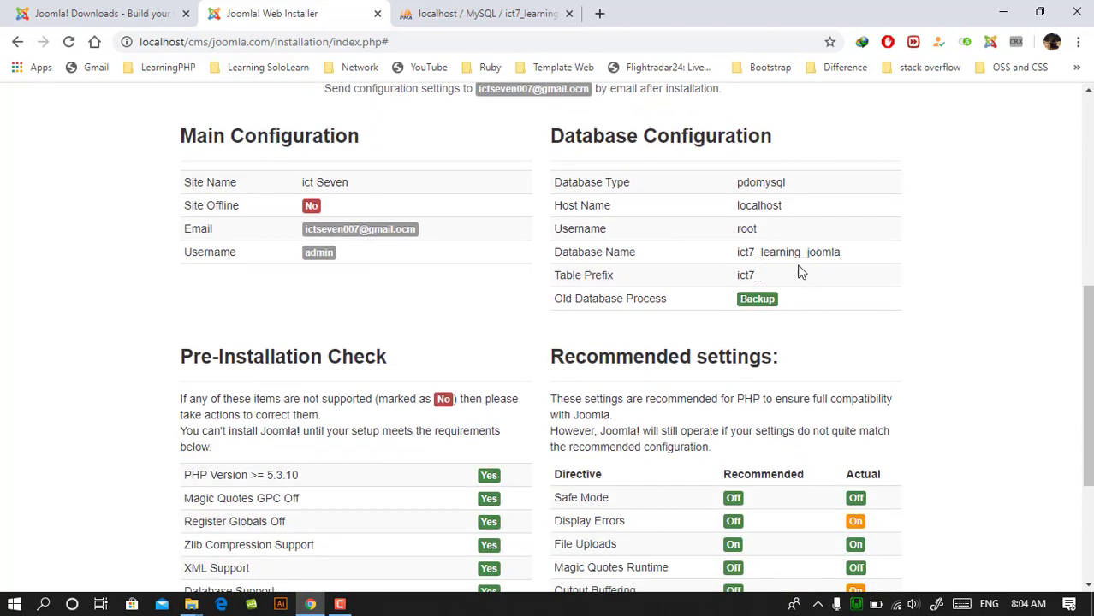
left_click_drag(777, 288, 722, 222)
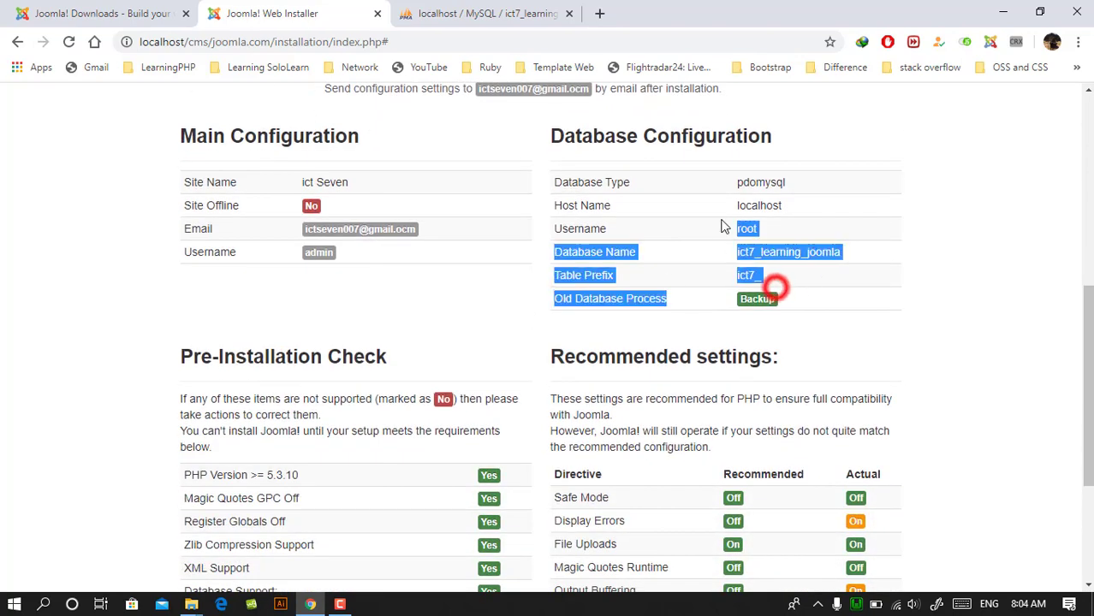
left_click(838, 270)
- Look over the pre-installation check and recommended settings, and start the Joomla installation
scroll(411, 196, "down", 2)
scroll(368, 210, "up", 2)
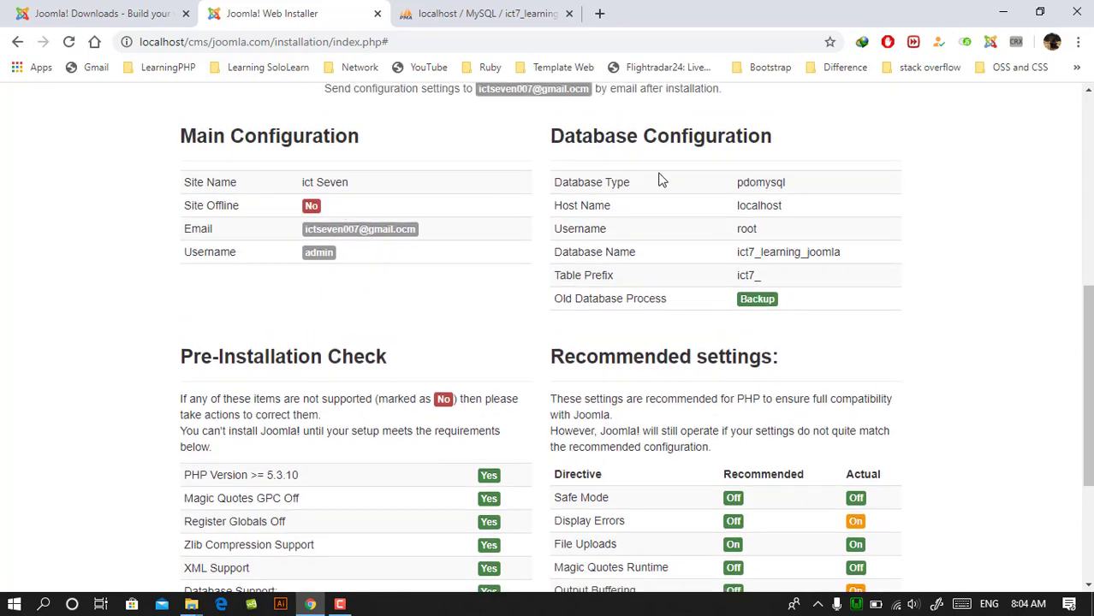
scroll(622, 194, "down", 3)
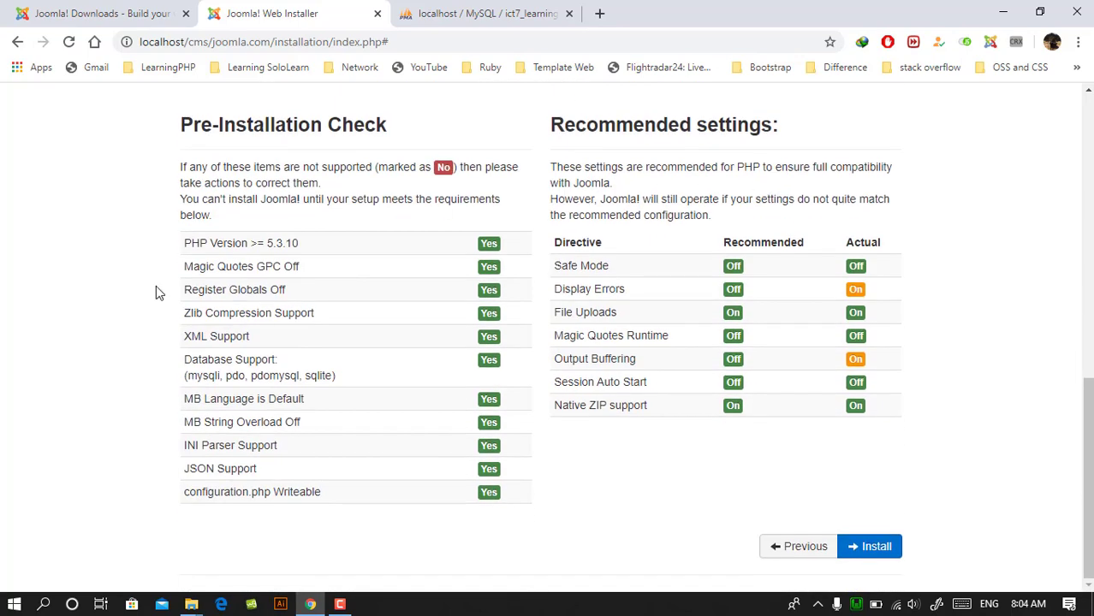
left_click(895, 547)
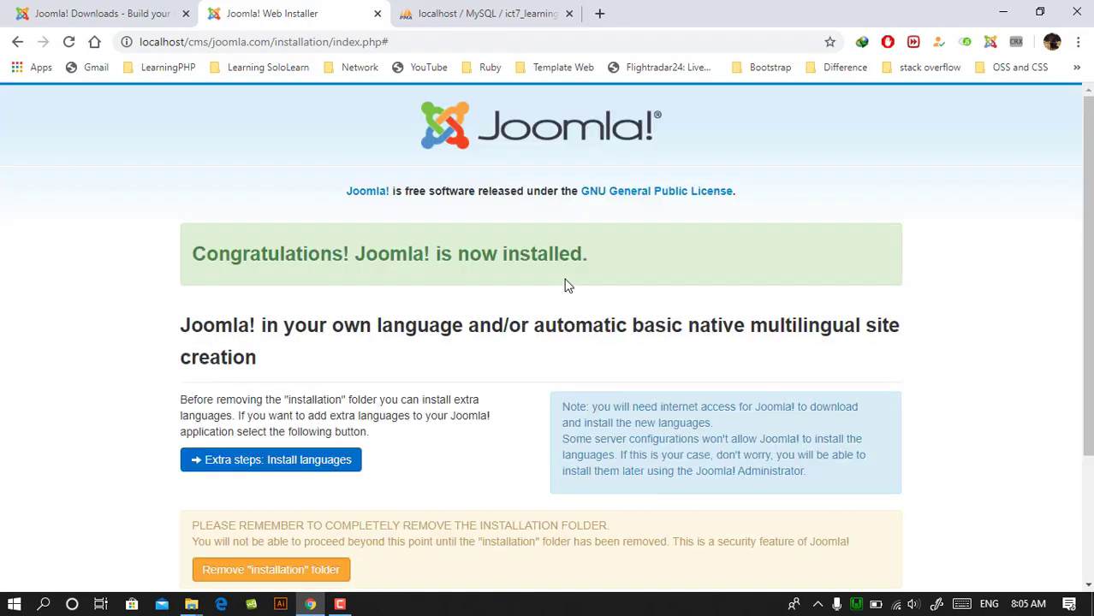
- Look over the installation completion page, try to open the new site from it, and close the extra tab
scroll(557, 291, "down", 3)
scroll(516, 302, "up", 3)
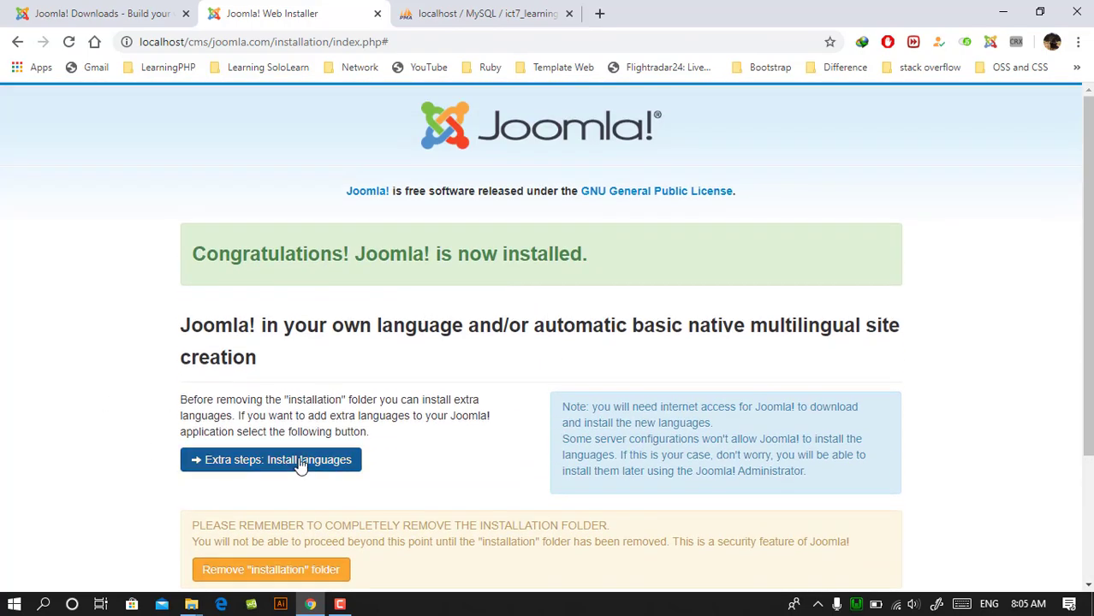
scroll(431, 317, "down", 2)
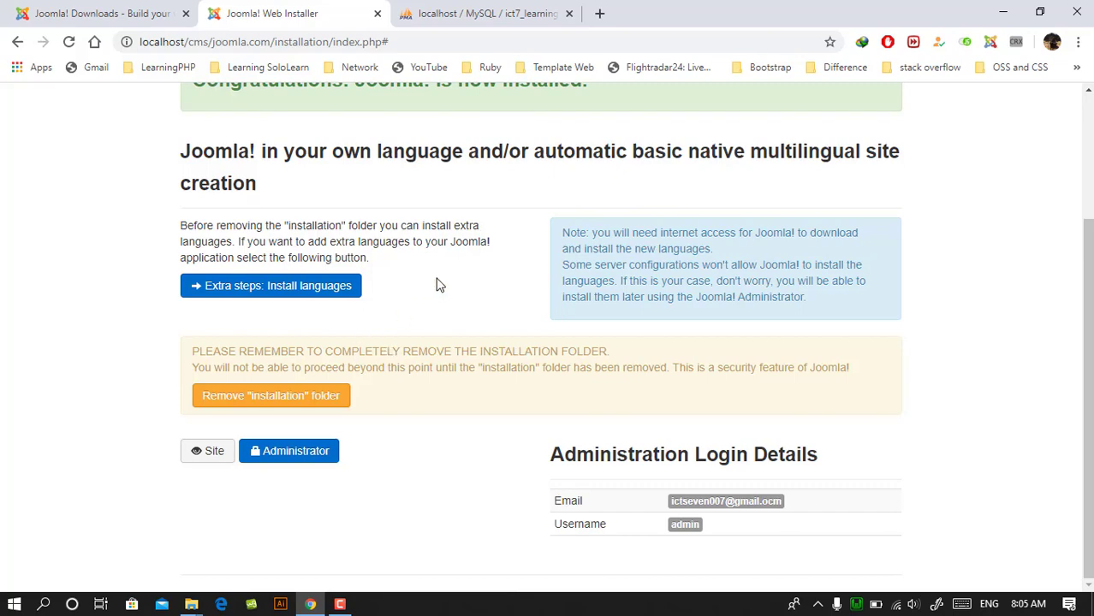
scroll(436, 285, "up", 2)
triple_click(613, 261)
left_click(466, 368)
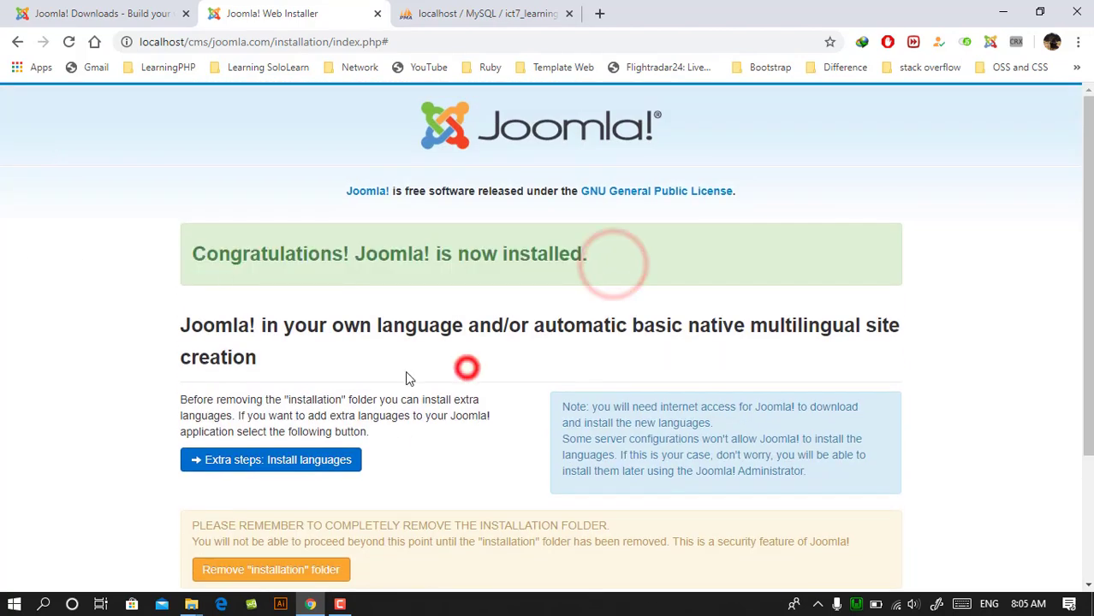
scroll(407, 378, "down", 2)
left_click(208, 464)
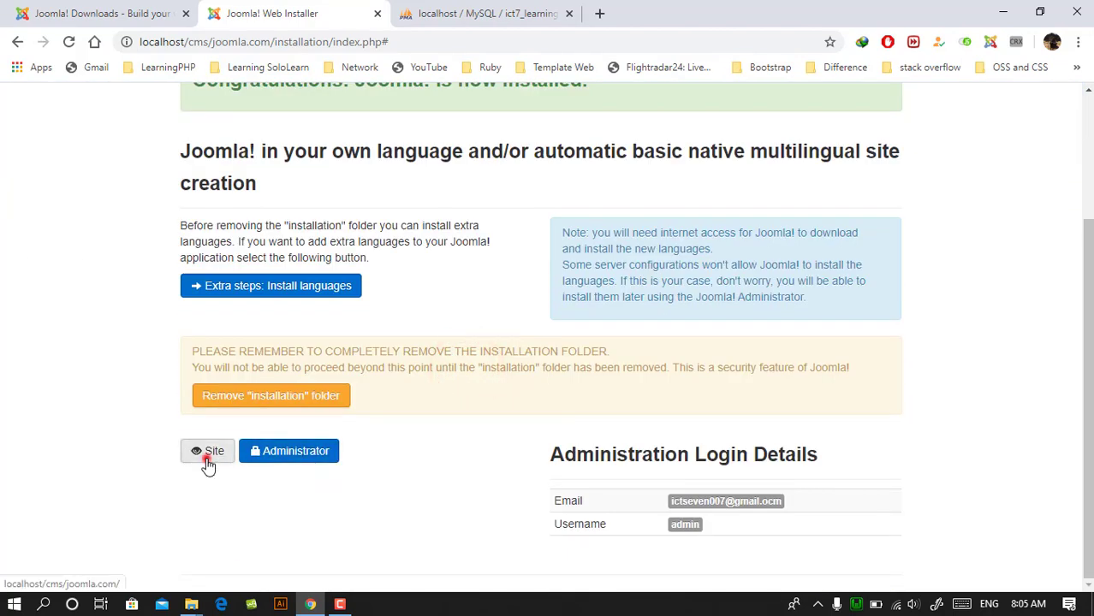
left_click(458, 13)
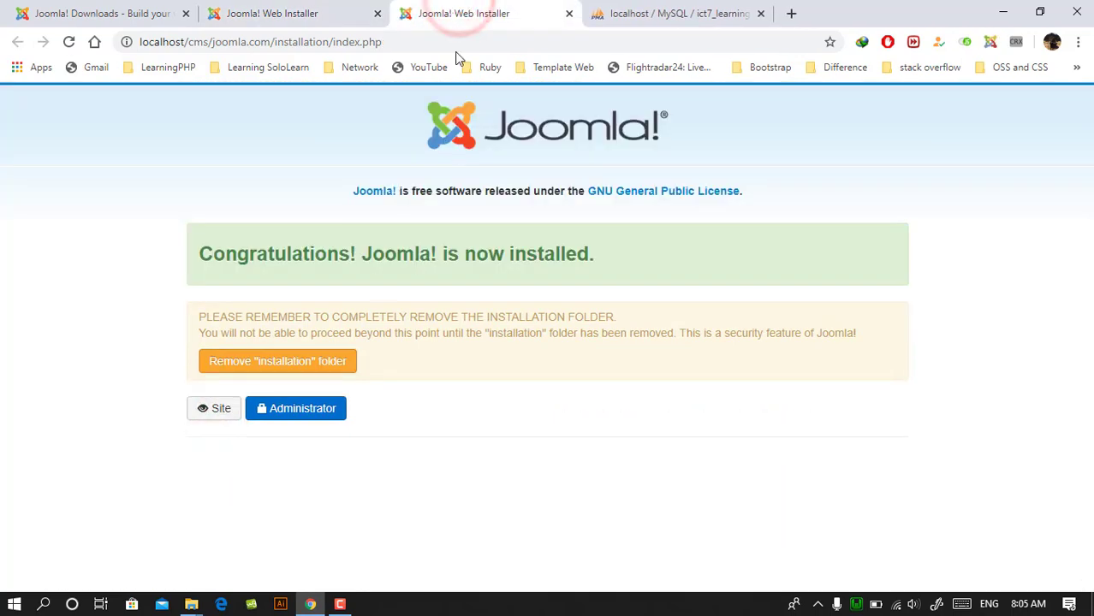
left_click(569, 13)
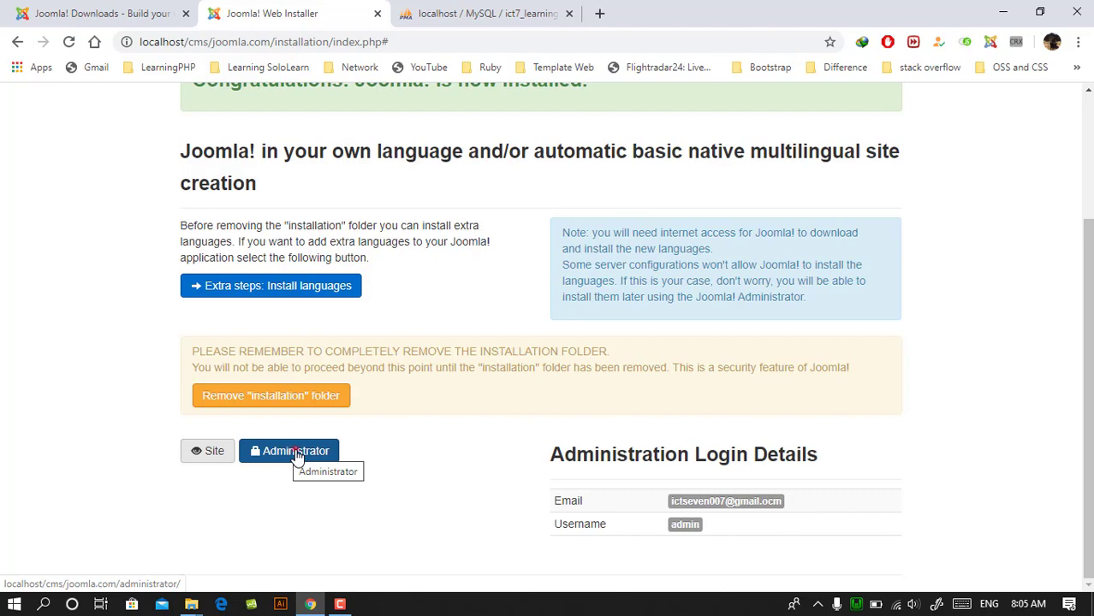
- Open the new site's administrator area and log in as admin with the account password
left_click(297, 454)
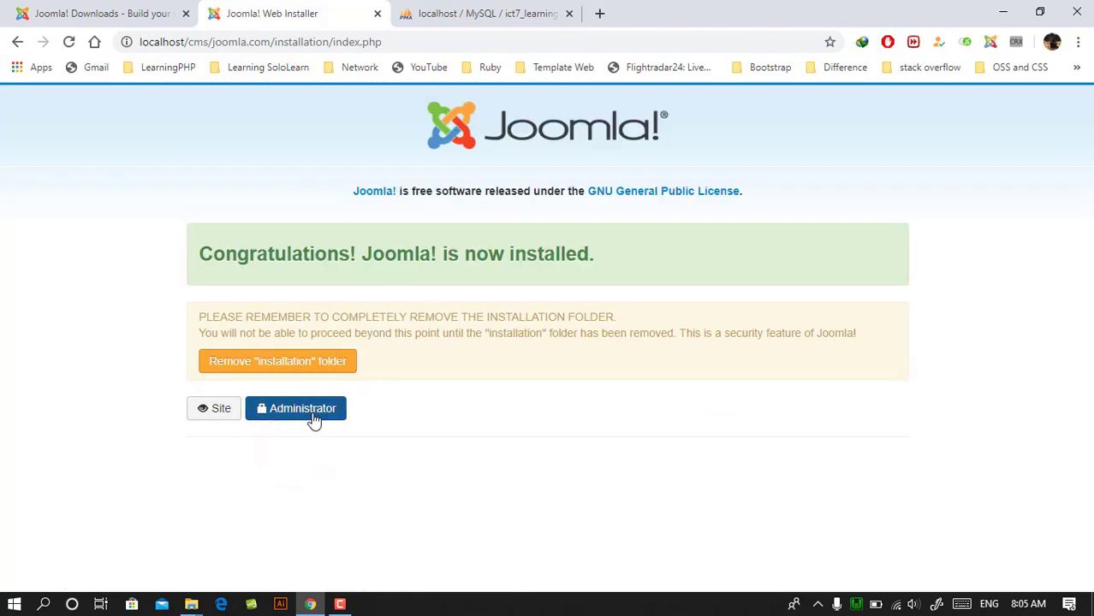
left_click(313, 415)
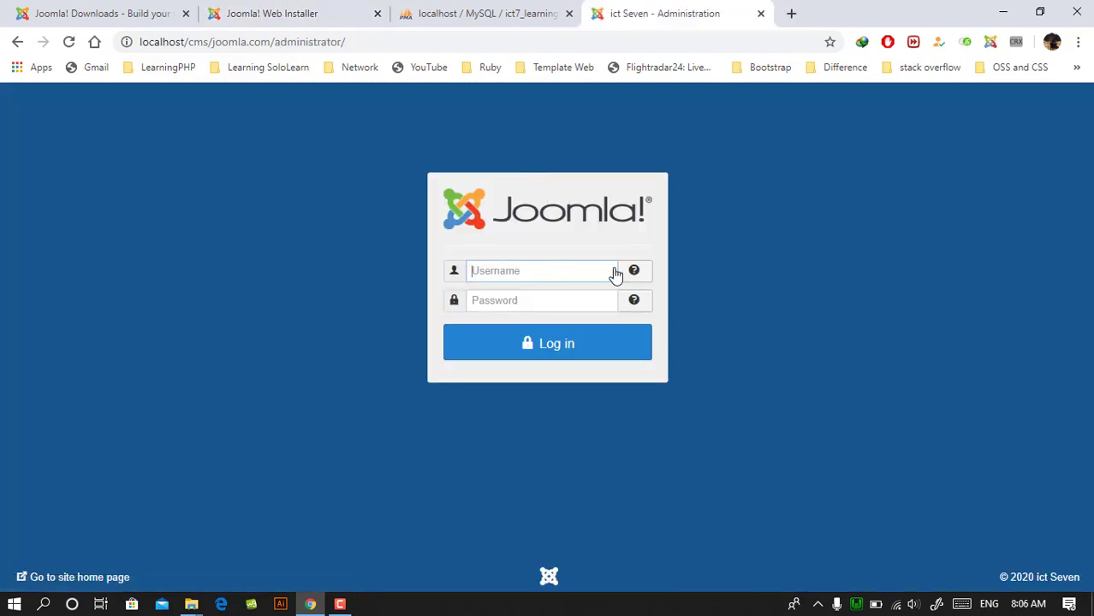
left_click(517, 6)
left_click(697, 5)
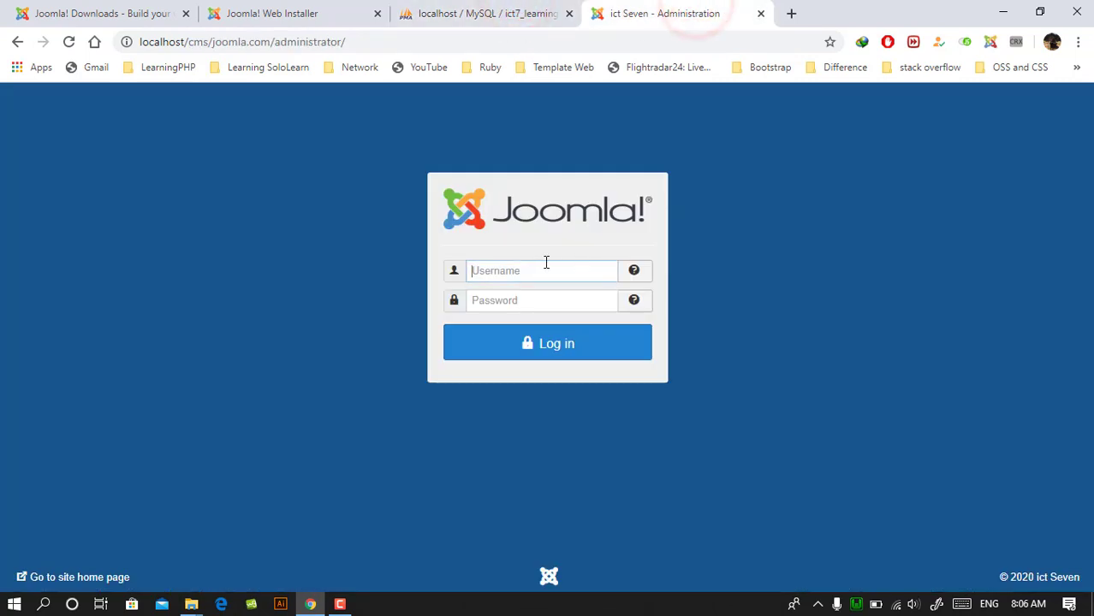
type("admin")
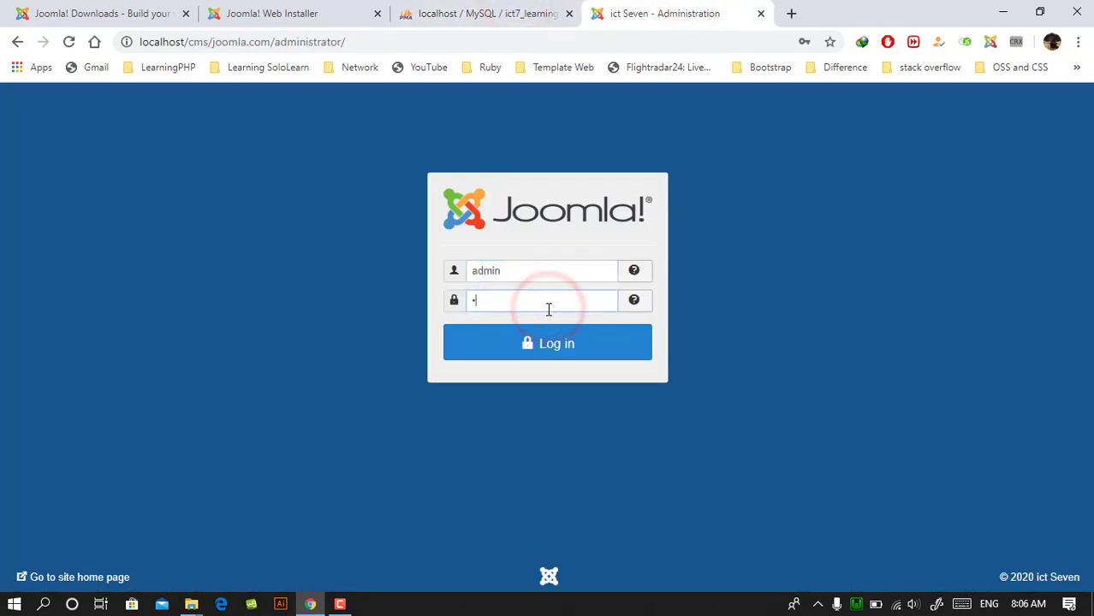
left_click(579, 349)
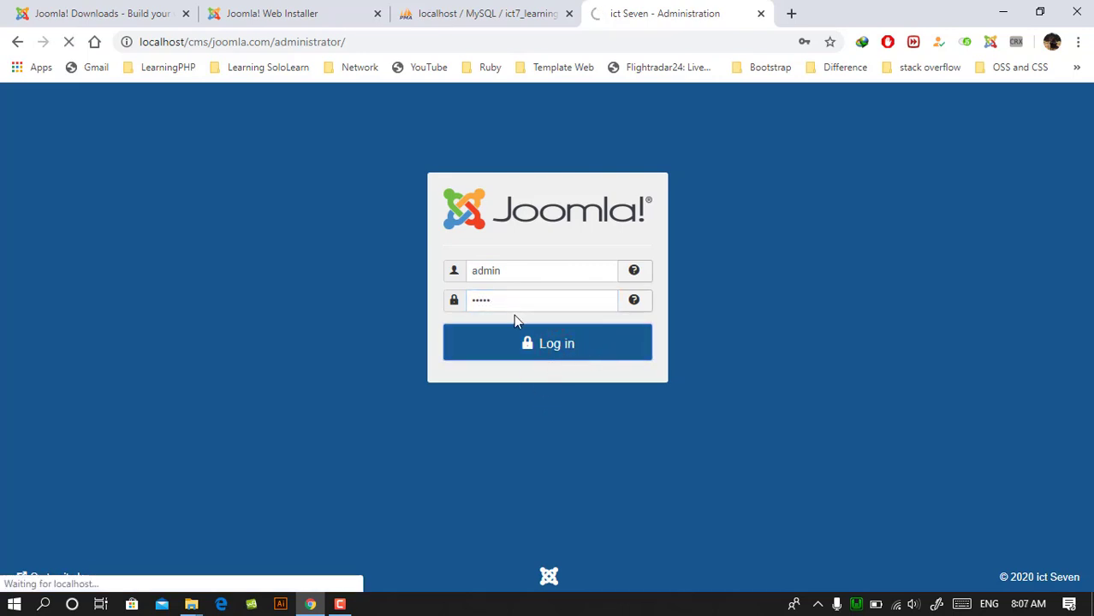
- Dismiss the statistics permission notice and look over the administrator Control Panel
left_click(370, 41)
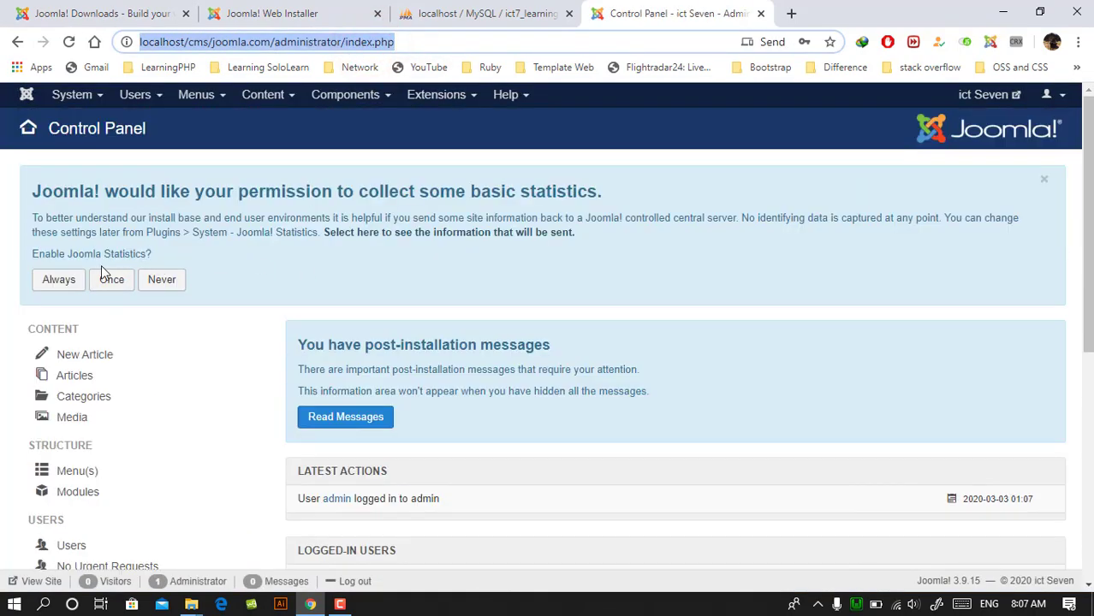
left_click(1043, 184)
scroll(239, 243, "down", 4)
scroll(156, 239, "up", 4)
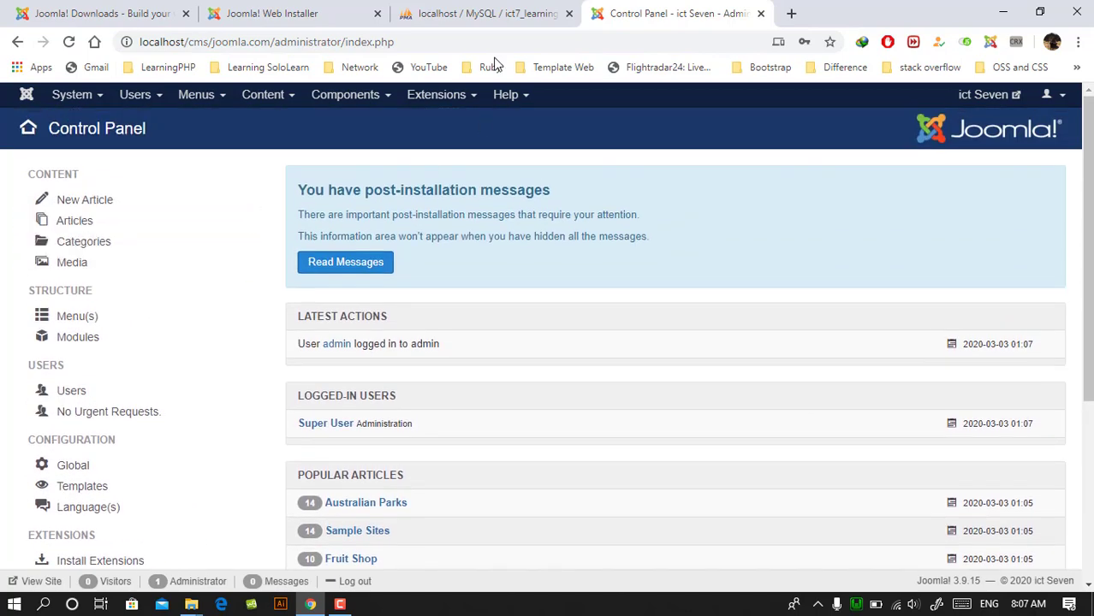
- Look through the administrator area's main menus, including System, Users and Help, and close them without choosing an entry
left_click(73, 98)
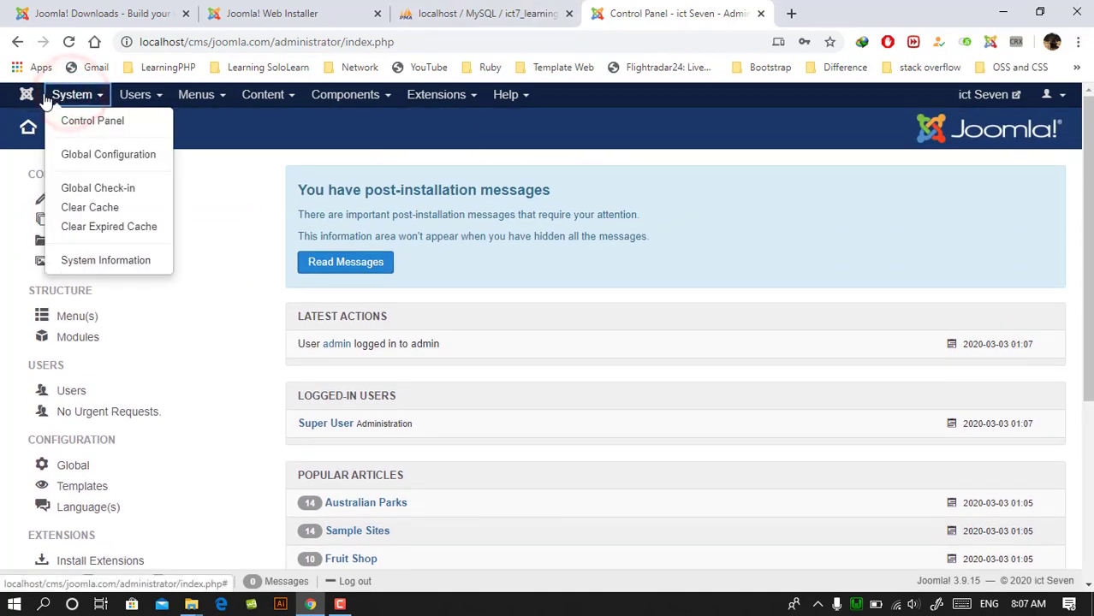
left_click(27, 96)
left_click(154, 98)
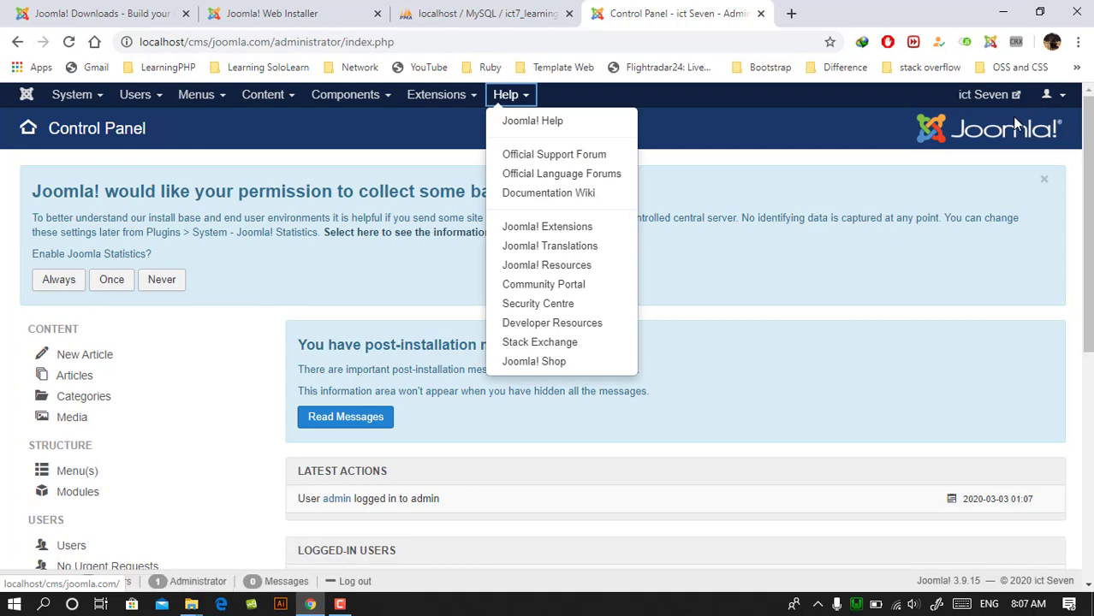
left_click(1015, 124)
- Open the new site from the installation completion page and look over its whole home page
left_click(428, 12)
left_click(295, 12)
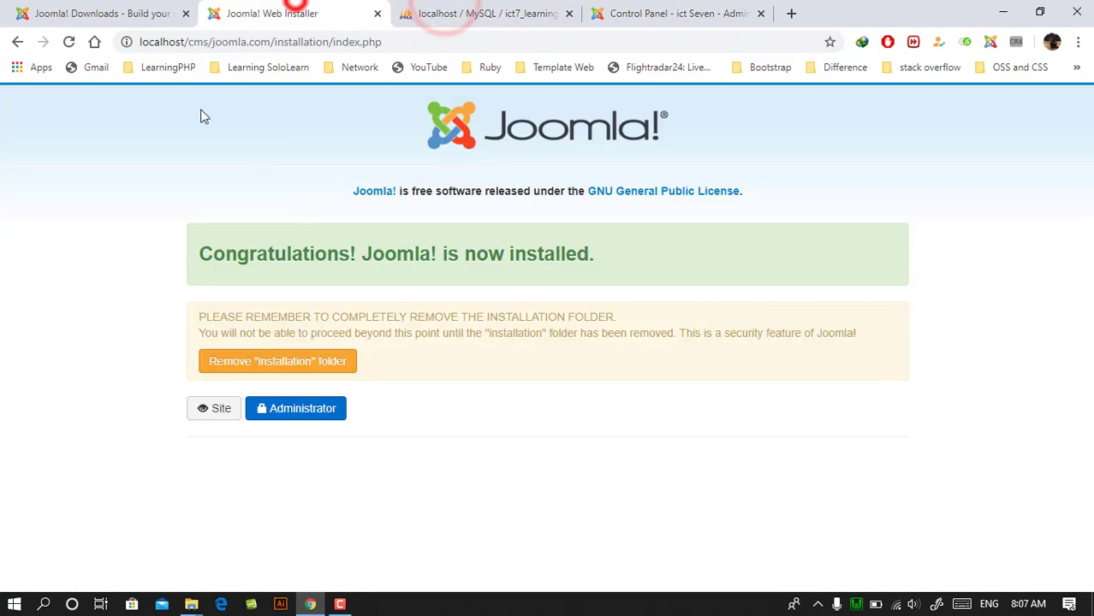
left_click(218, 408)
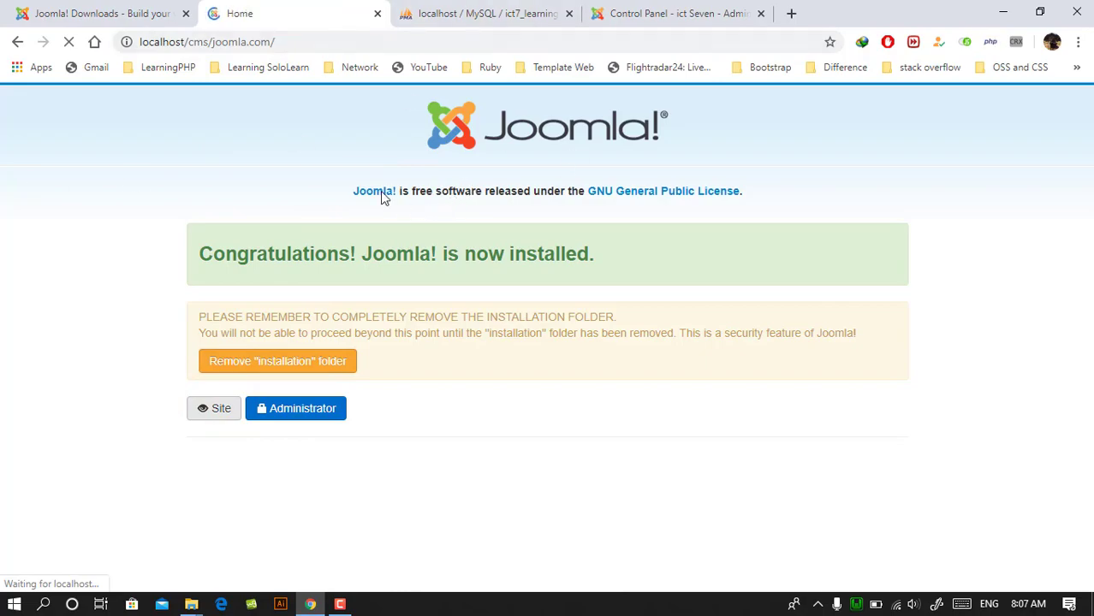
scroll(383, 196, "down", 7)
scroll(337, 168, "up", 7)
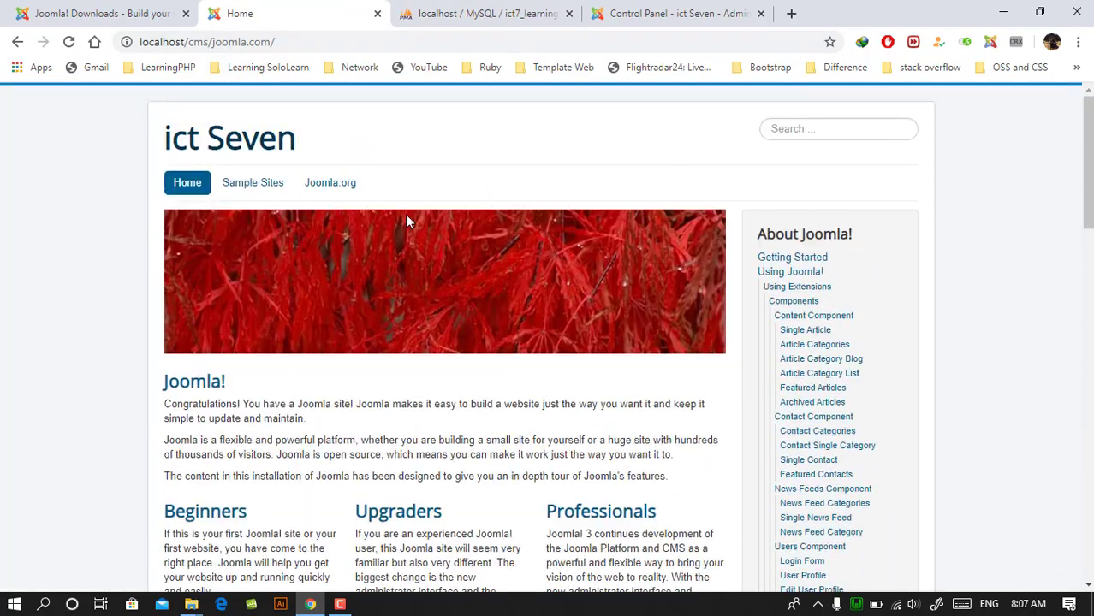
scroll(406, 221, "down", 20)
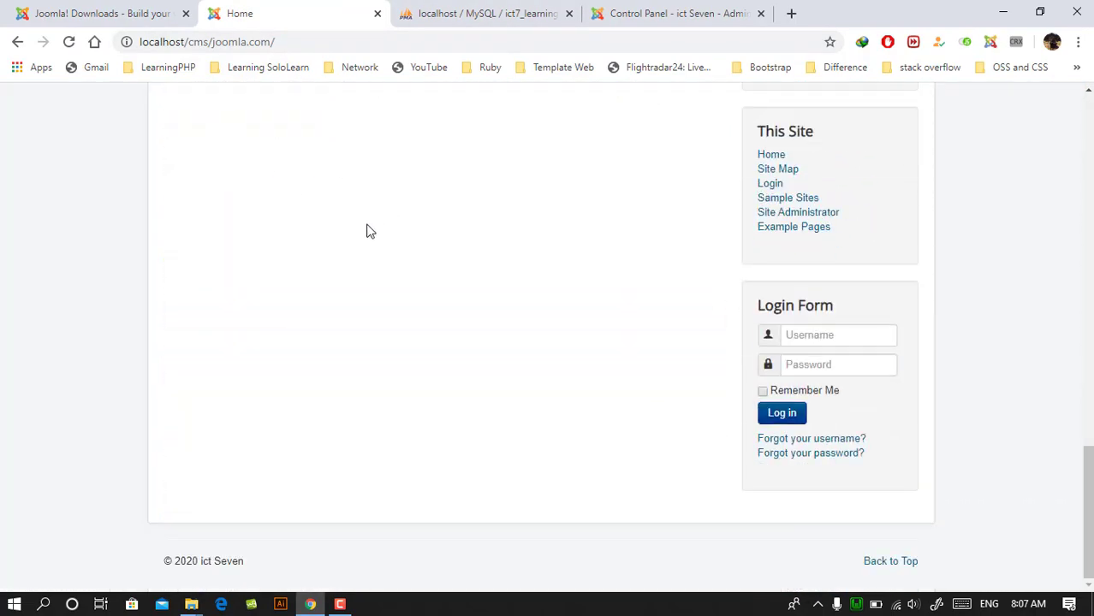
scroll(368, 231, "up", 20)
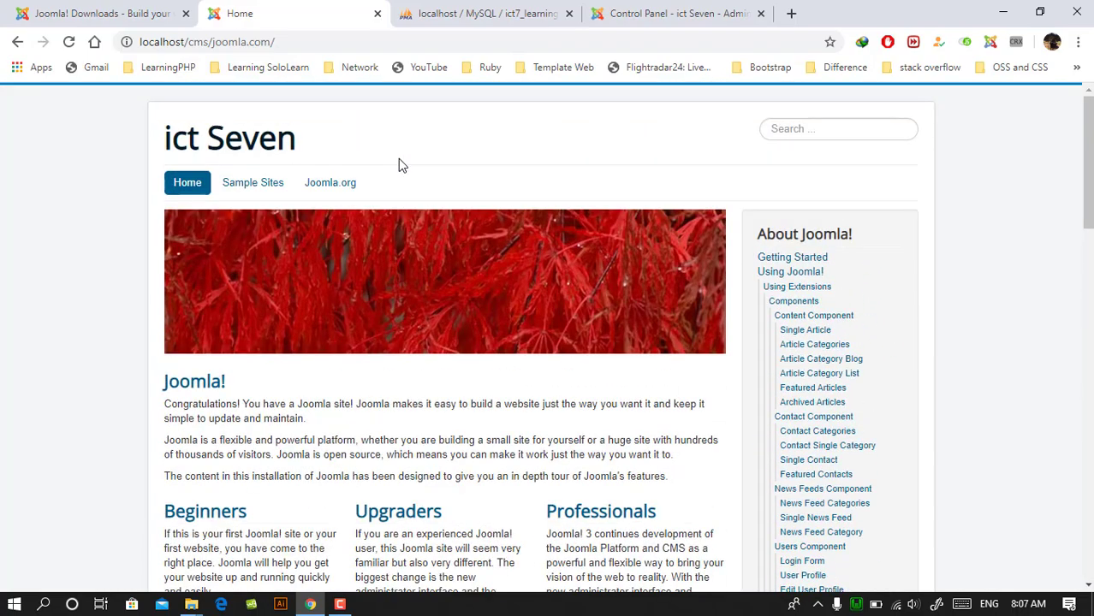
scroll(354, 237, "down", 12)
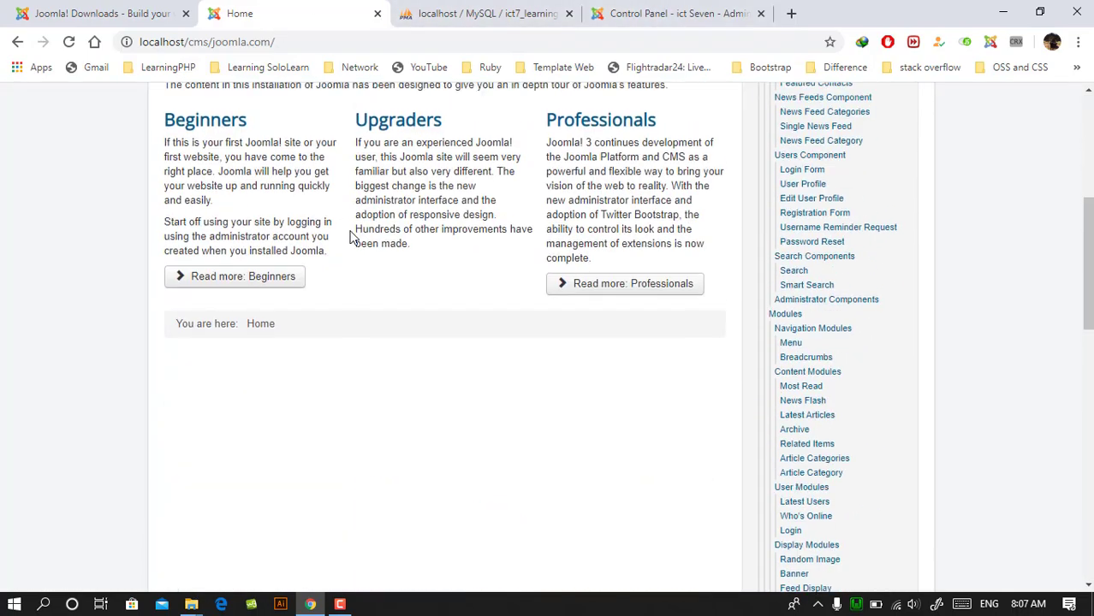
- Examine the list of installed tables in the ict7_learning_joomla database in phpMyAdmin
left_click(518, 11)
left_click(653, 10)
left_click(463, 11)
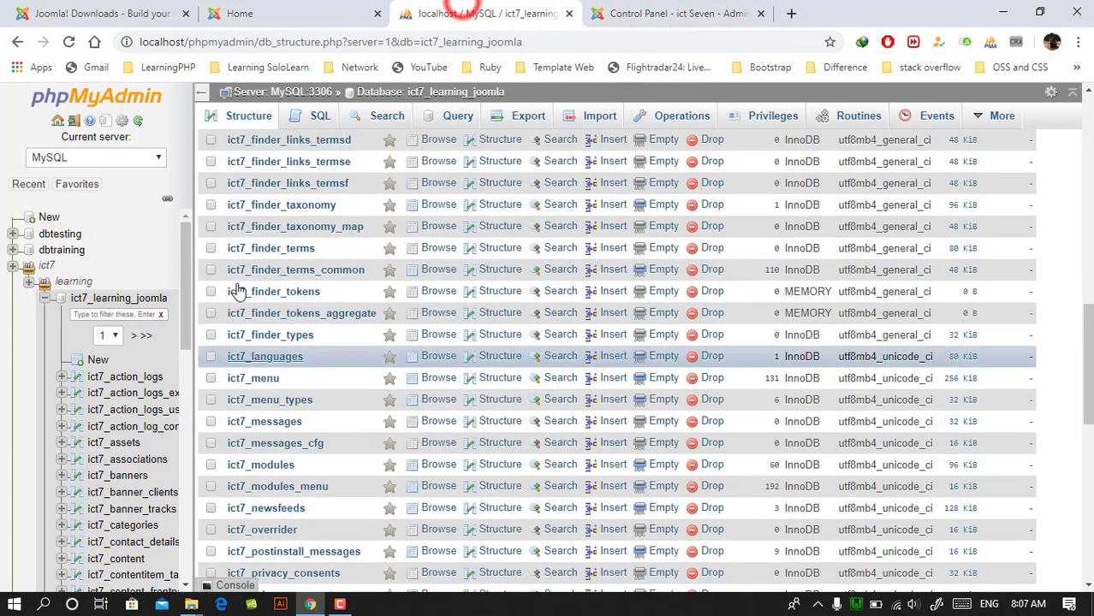
scroll(421, 332, "down", 9)
scroll(422, 332, "down", 1)
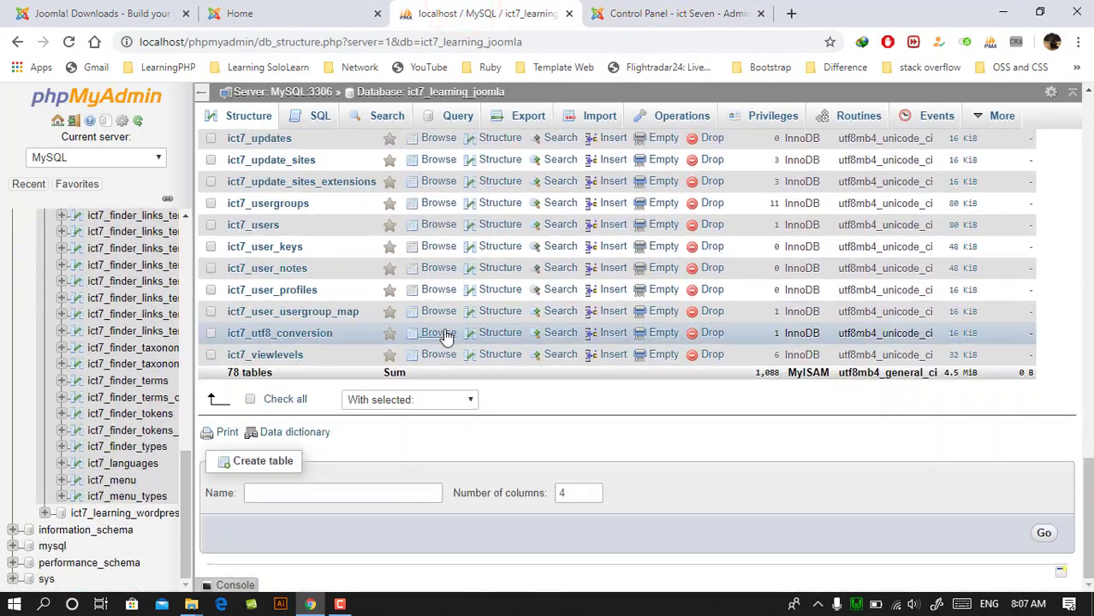
scroll(445, 300, "up", 8)
scroll(462, 273, "down", 6)
scroll(485, 254, "up", 3)
scroll(484, 252, "up", 10)
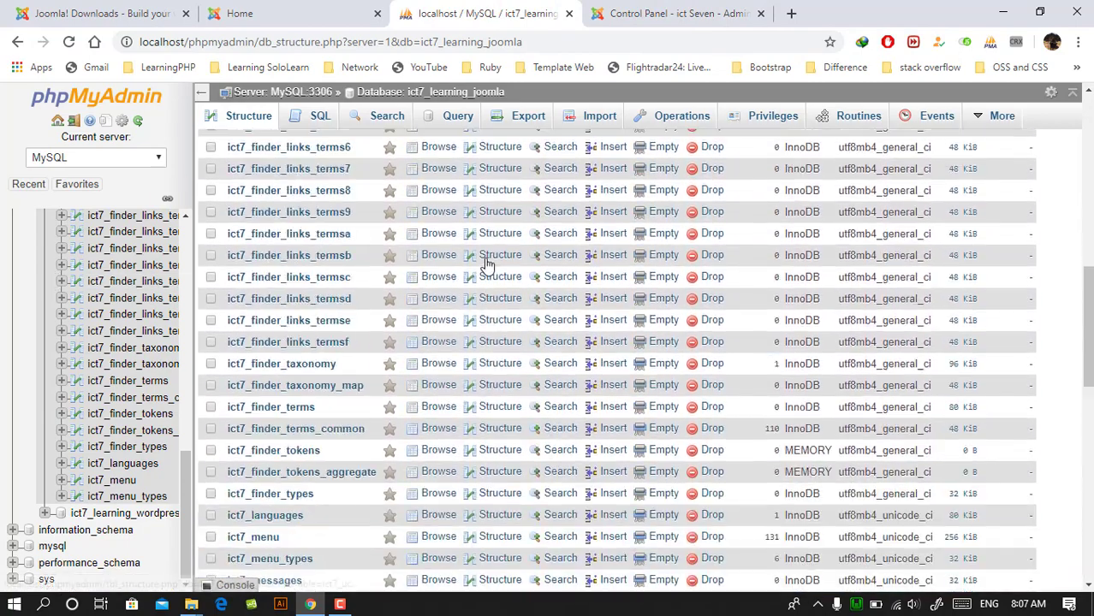
scroll(428, 343, "down", 7)
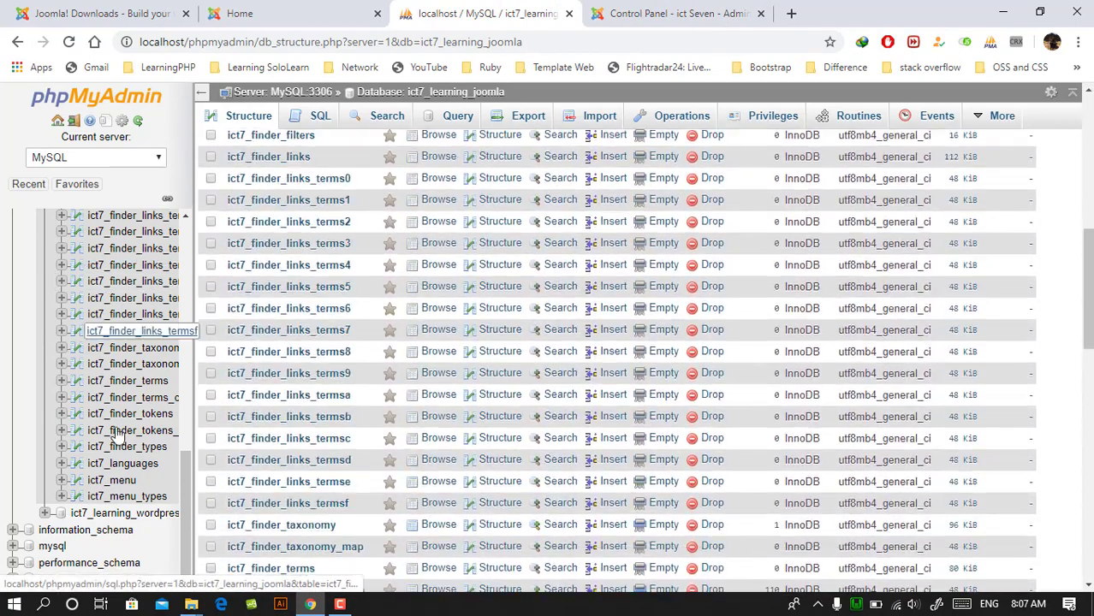
- Open the ict7_learning_wordpress database, look over its tables, and glance back at the Joomla Control Panel and home page
left_click(125, 513)
scroll(411, 331, "up", 2)
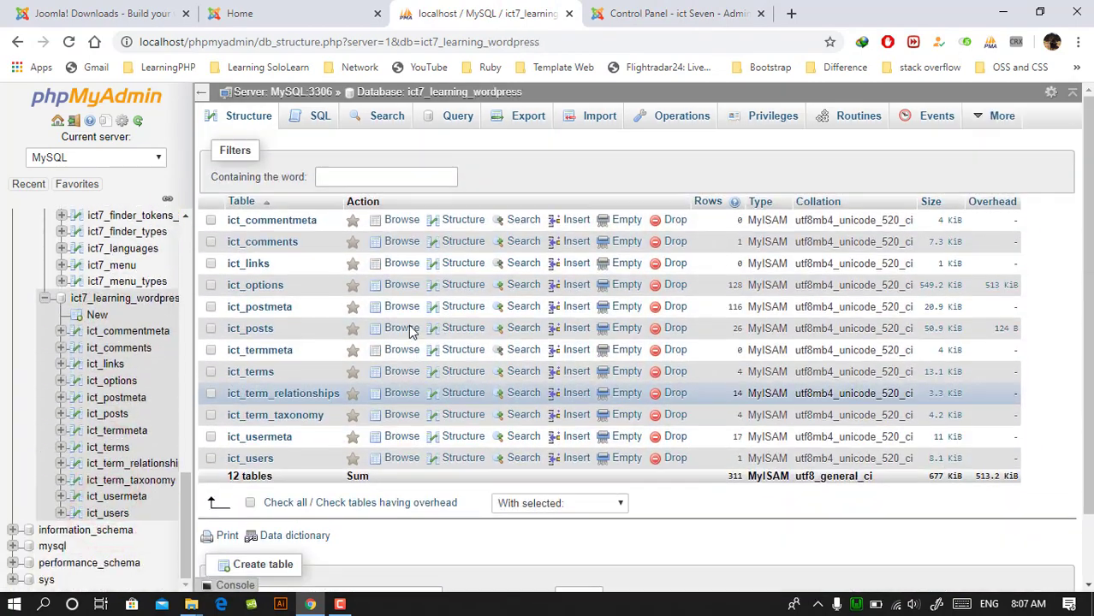
scroll(409, 332, "down", 2)
scroll(408, 332, "up", 2)
left_click(659, 10)
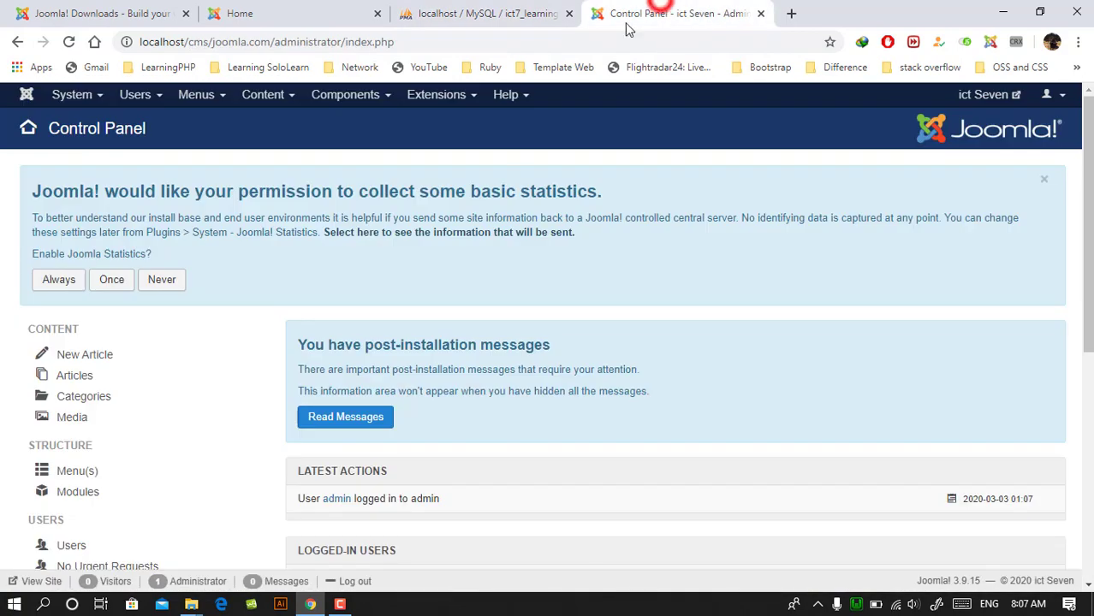
left_click(299, 13)
scroll(406, 222, "up", 3)
left_click(470, 9)
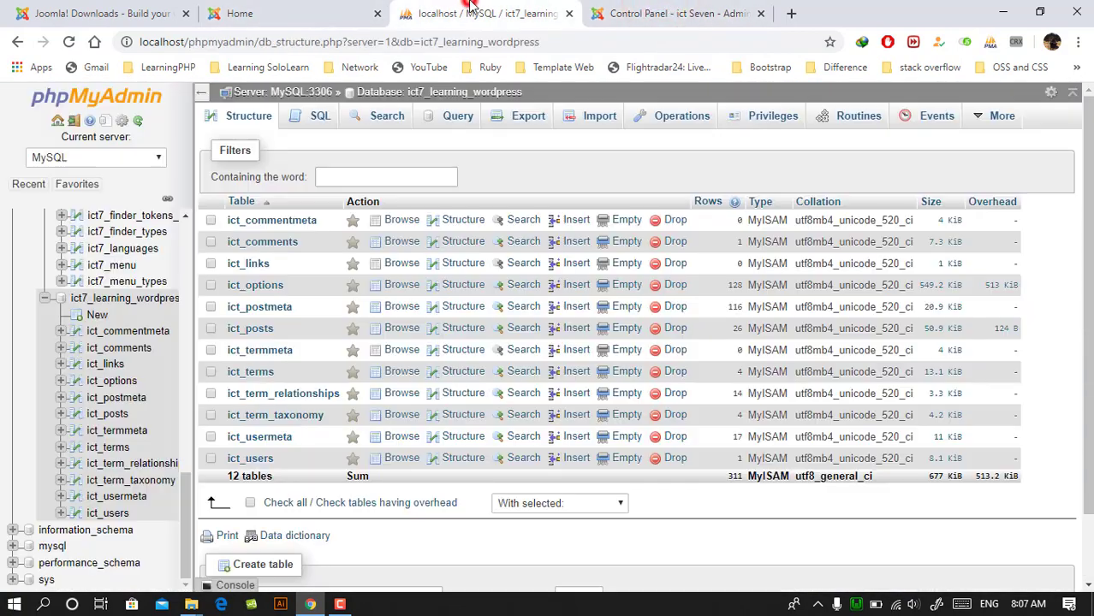
- Expand the indexes of the ict7_finder_links table, view the idx_md5 index definition, and cancel without editing it
scroll(124, 317, "up", 5)
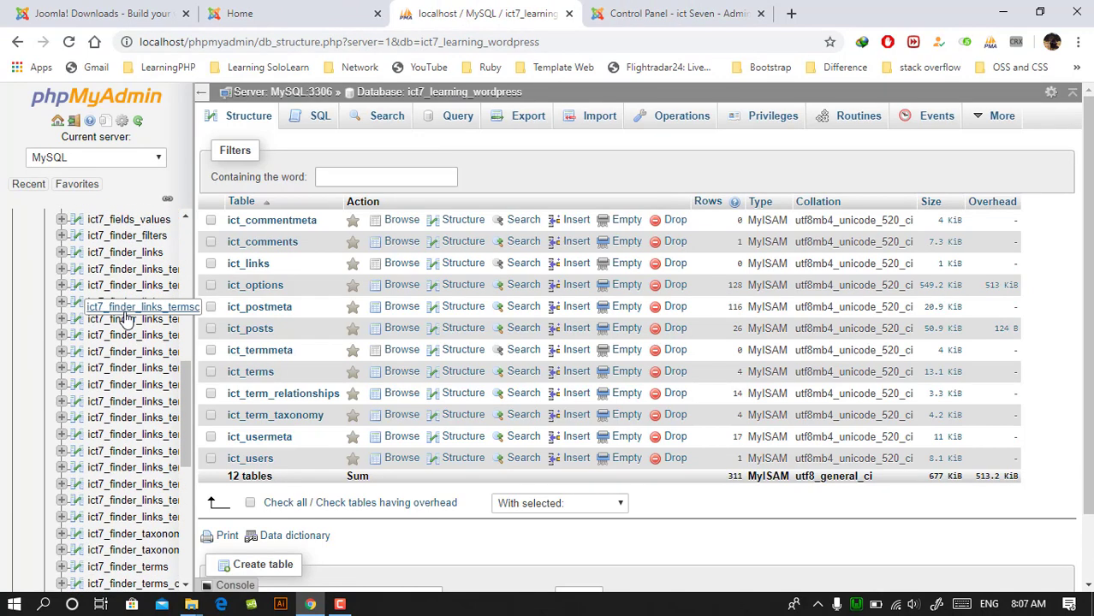
left_click(60, 253)
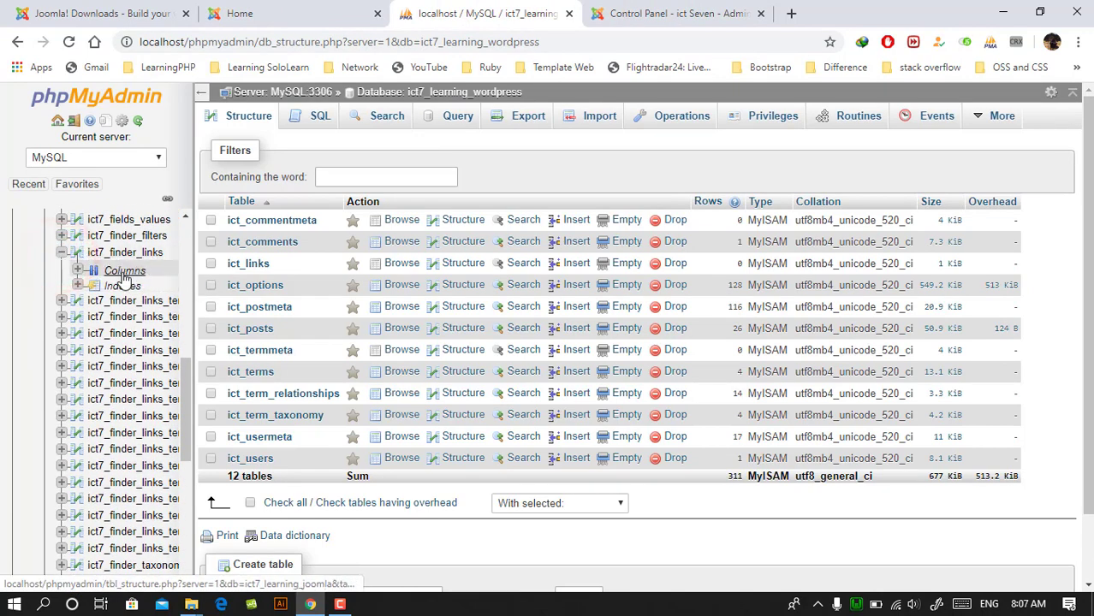
left_click(77, 286)
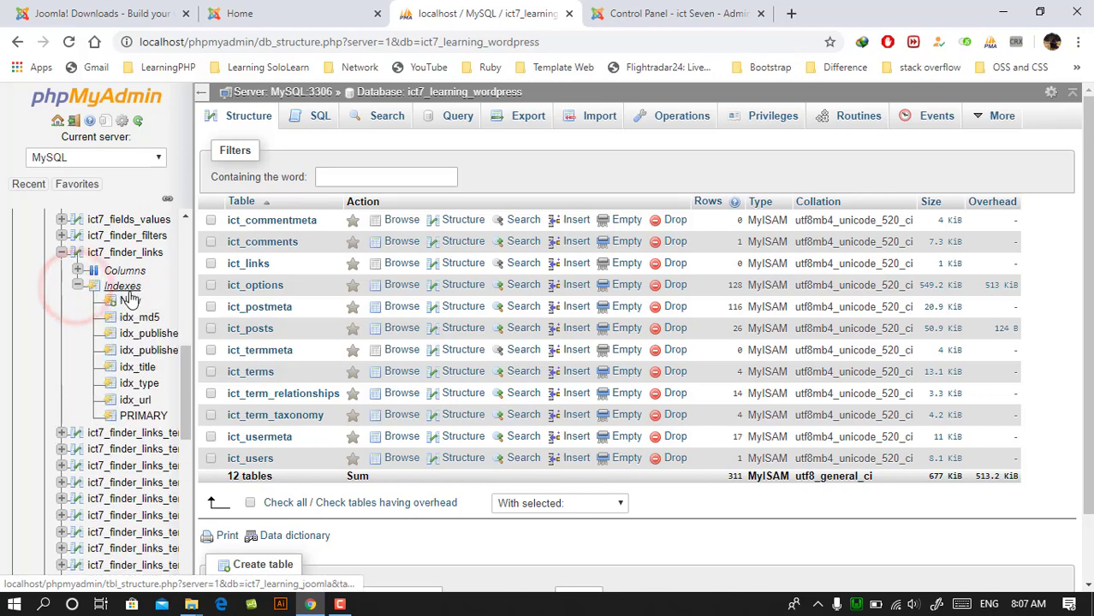
left_click(124, 288)
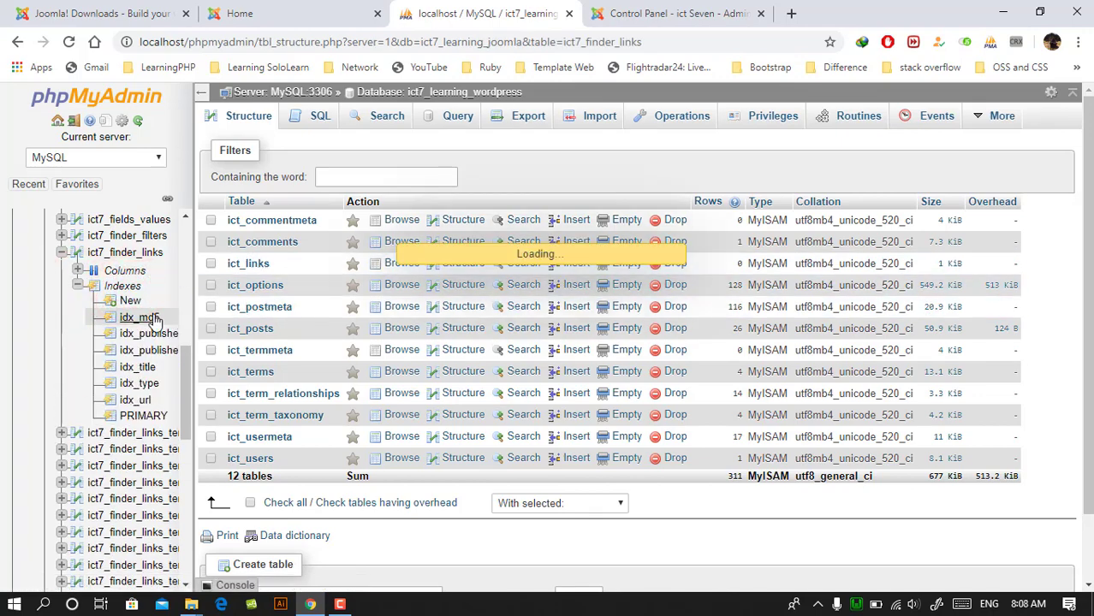
left_click(147, 318)
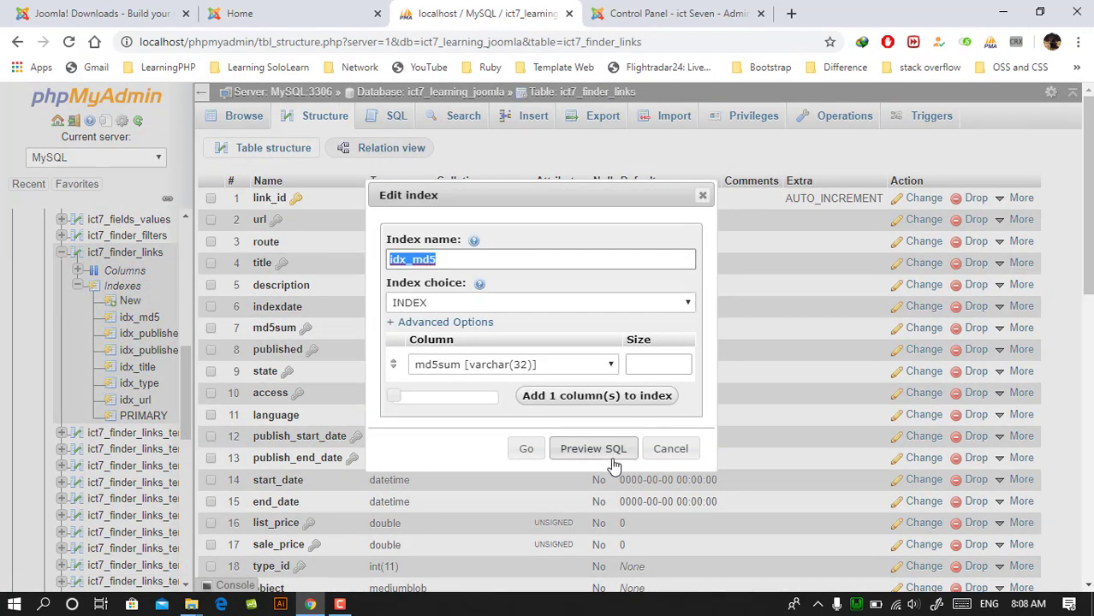
left_click(667, 454)
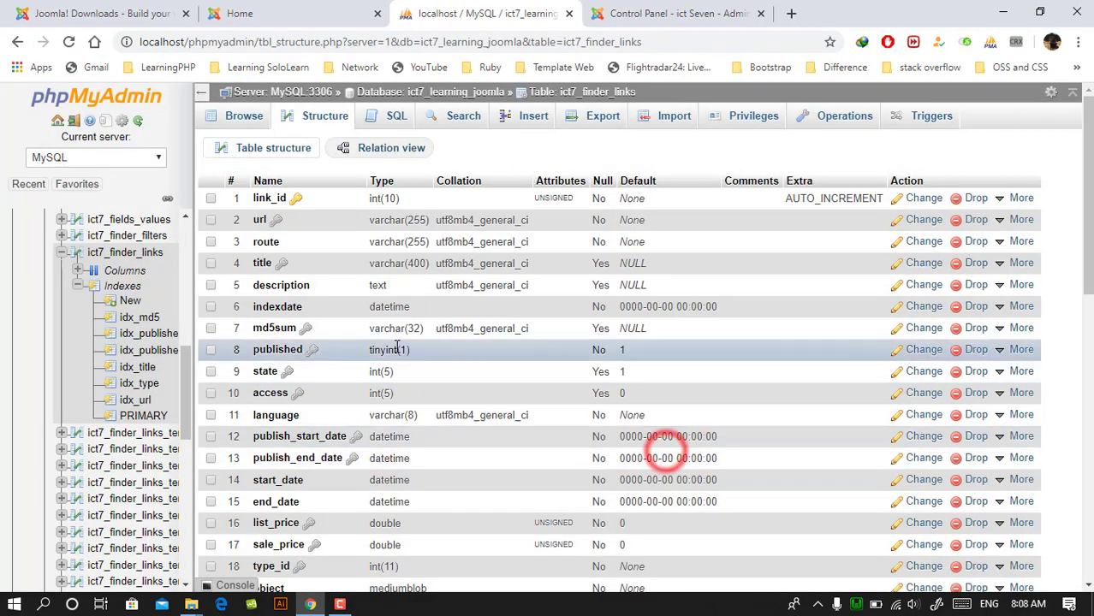
- Look over the column structure of the ict7_finder_links table and browse its records
scroll(639, 469, "down", 4)
scroll(329, 286, "up", 4)
left_click(243, 116)
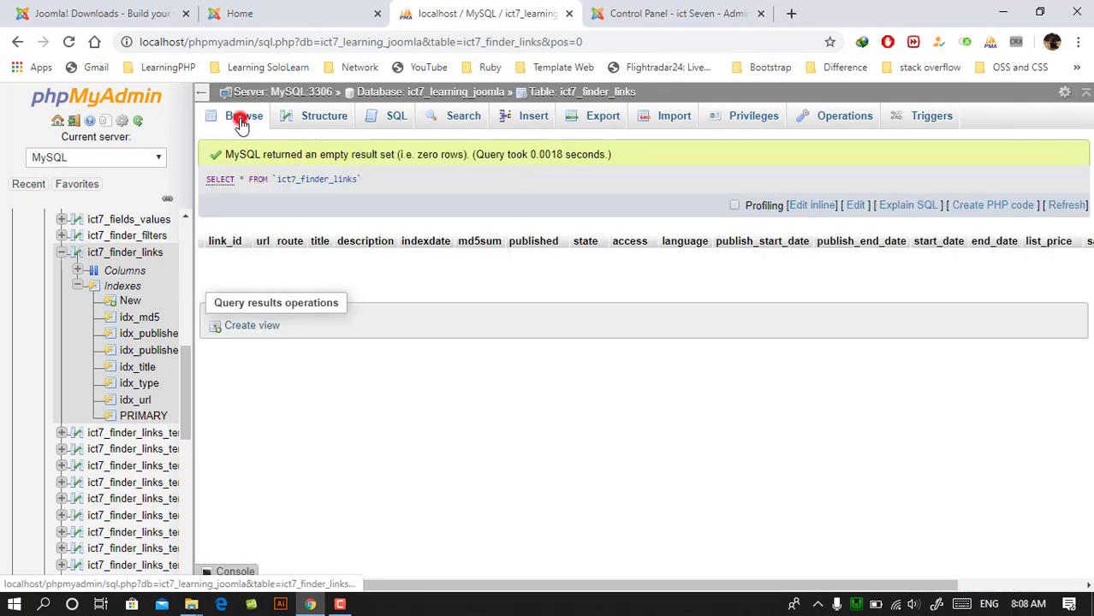
left_click(242, 116)
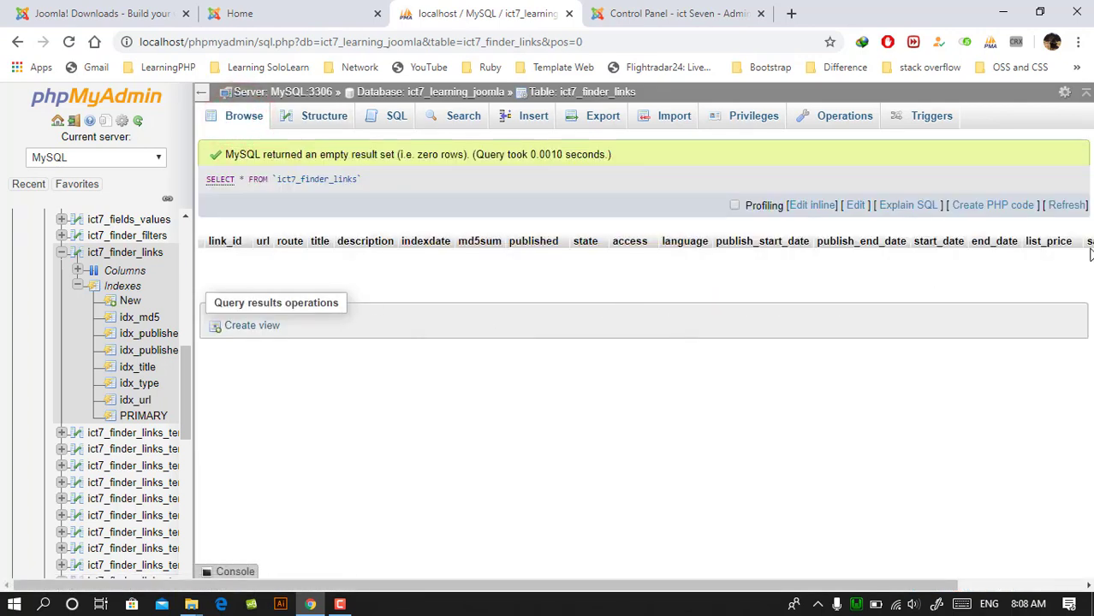
- Return to the Joomla Control Panel and look over its latest actions and popular articles
left_click(663, 13)
scroll(429, 418, "down", 3)
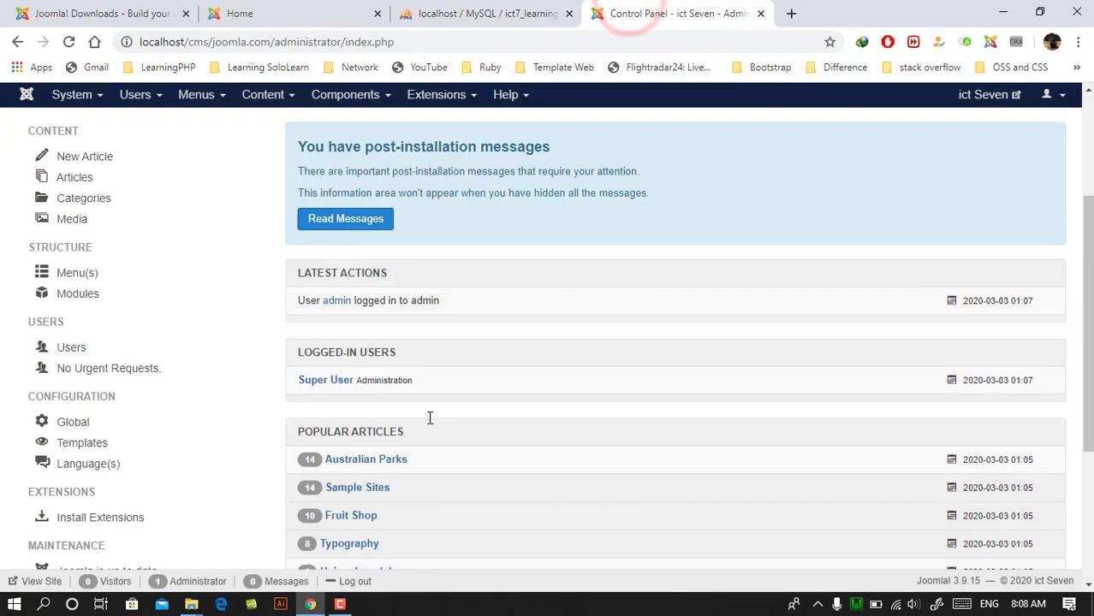
scroll(419, 433, "up", 3)
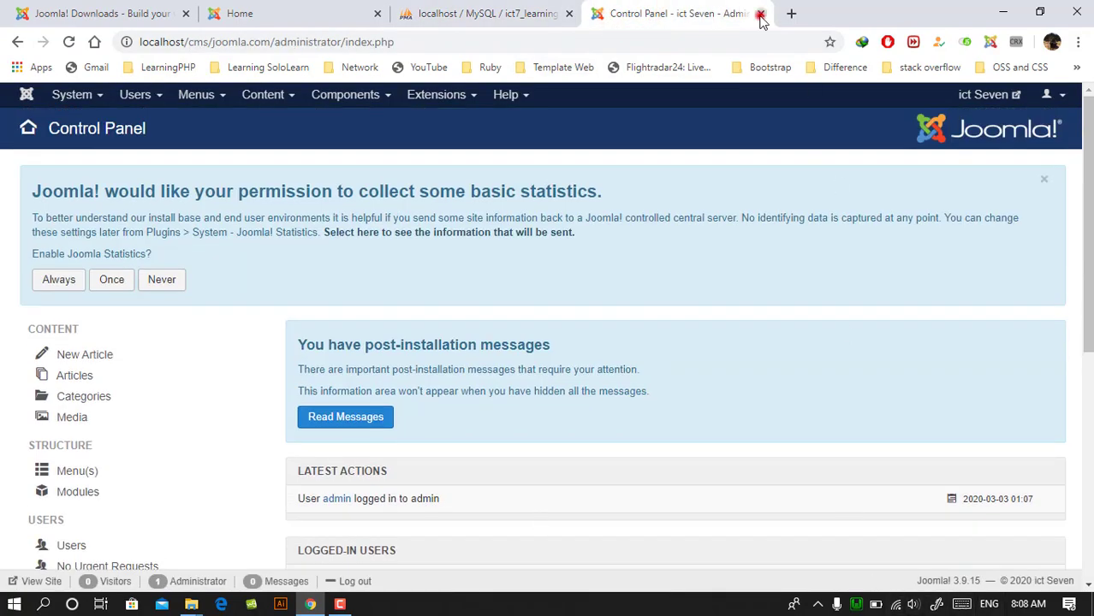
- Close the Control Panel, phpMyAdmin and site home page tabs, and close the browser
left_click(760, 15)
left_click(566, 14)
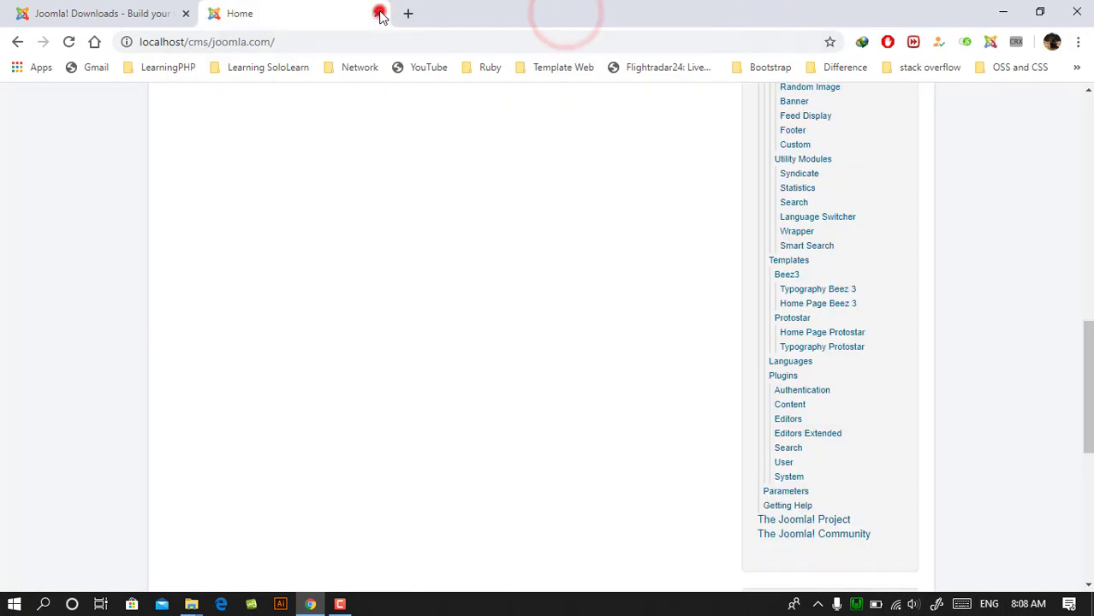
left_click(379, 14)
left_click(1076, 11)
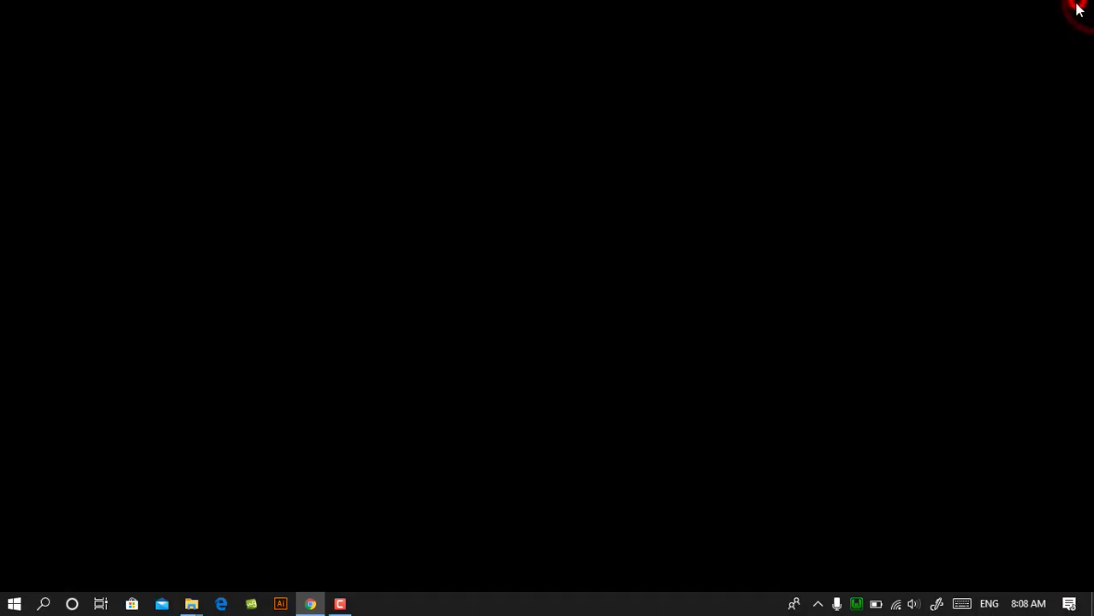
left_click(857, 604)
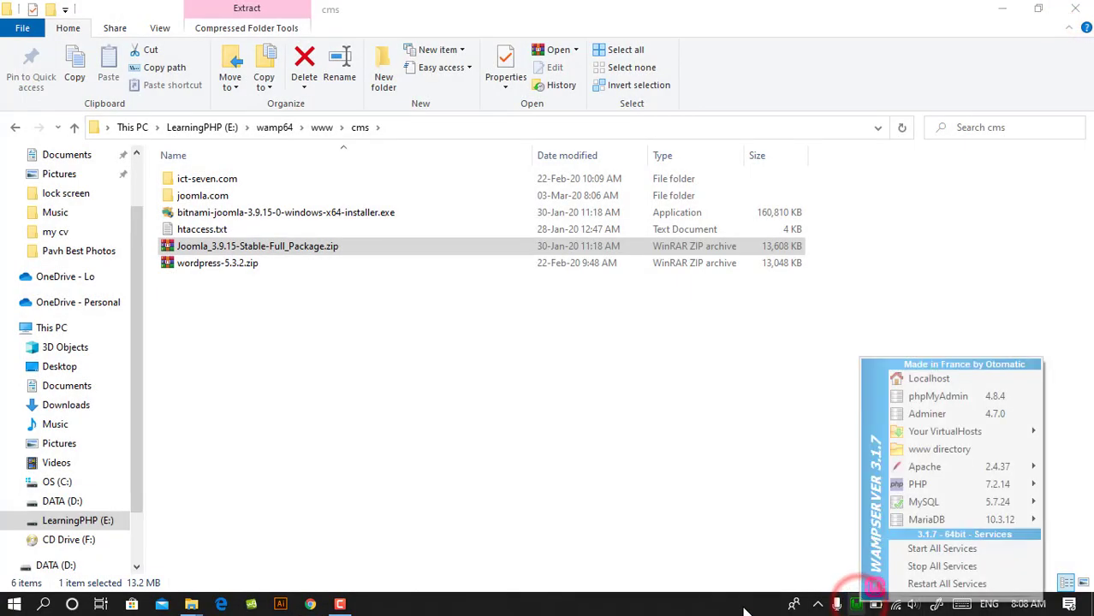
left_click(591, 604)
left_click(340, 604)
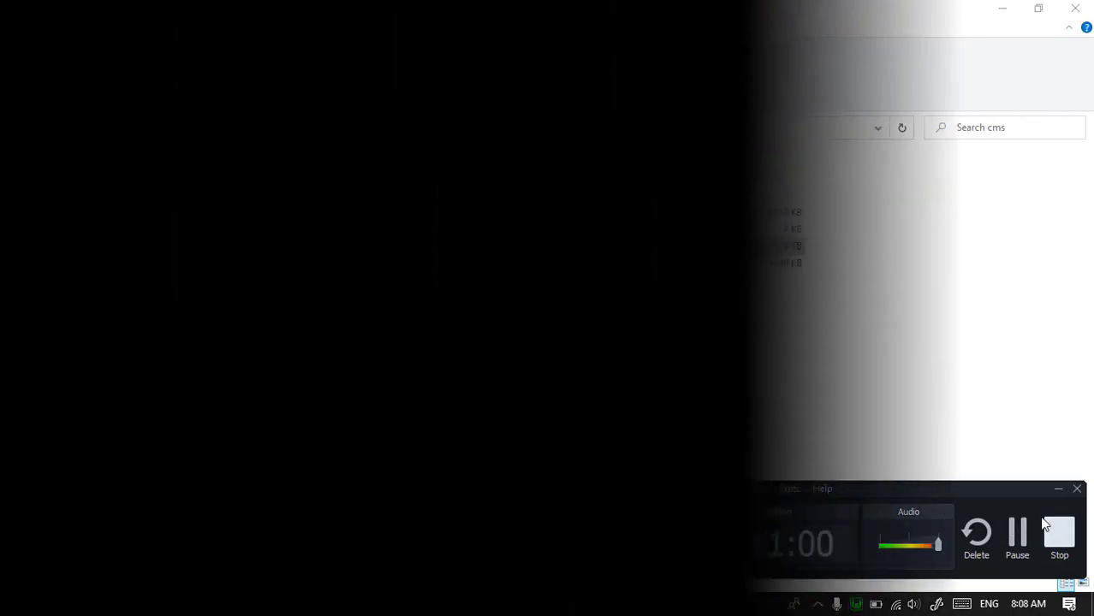